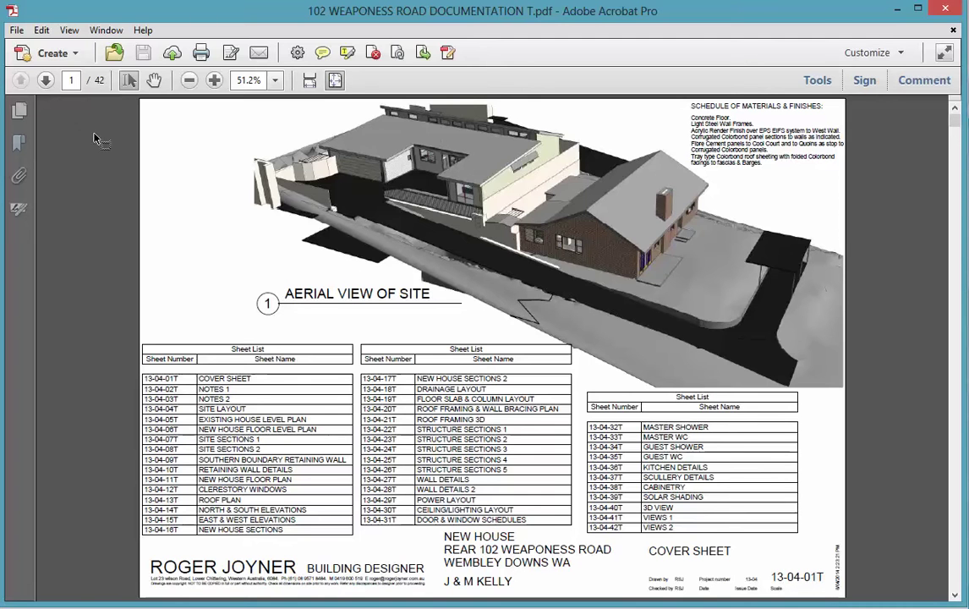
# - Review the Notes 1 and Notes 2 sheets of the documentation set, highlighting the General and Foundations text on Notes 1
pyautogui.click(46, 81)
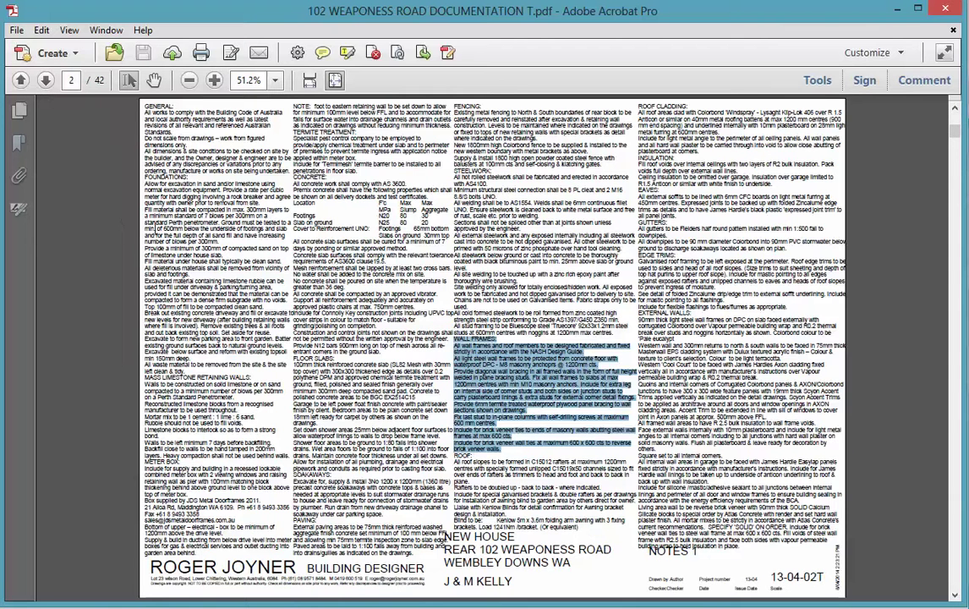
pyautogui.click(127, 231)
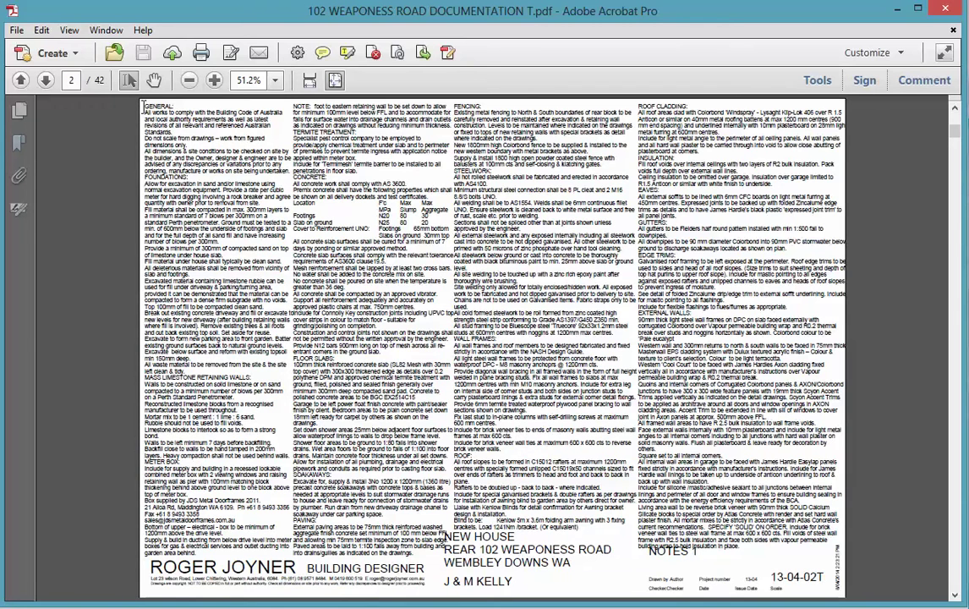
pyautogui.moveTo(142, 107); pyautogui.dragTo(186, 371)
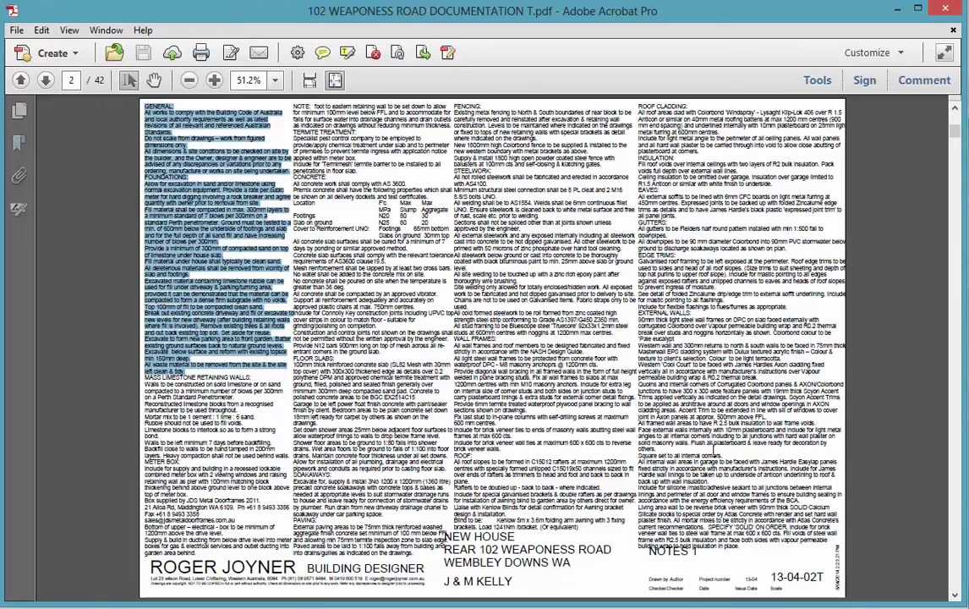
pyautogui.click(45, 80)
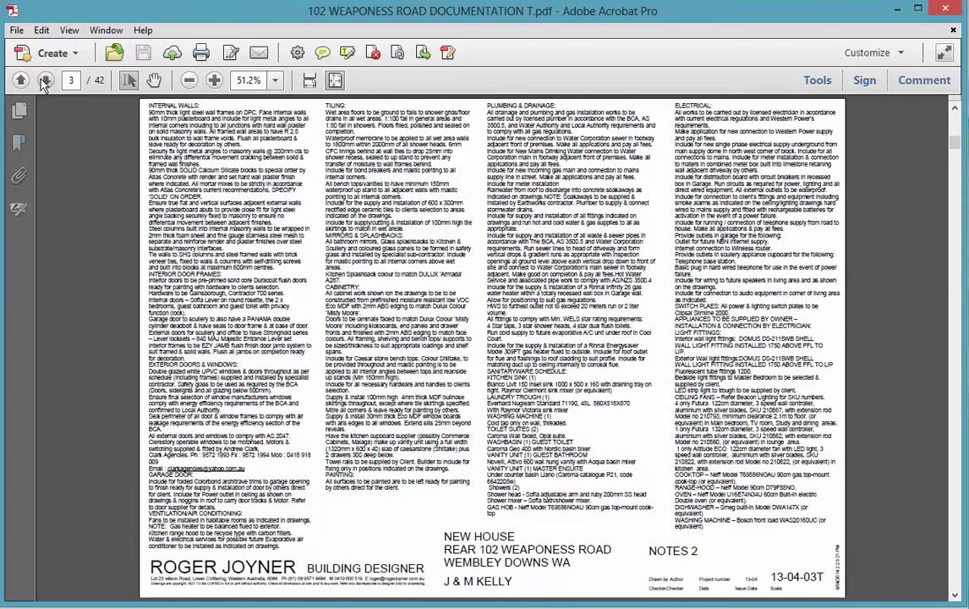
# - Examine the drawing sheets from the site layout on page 4 through the retaining wall details on page 10
pyautogui.click(45, 80)
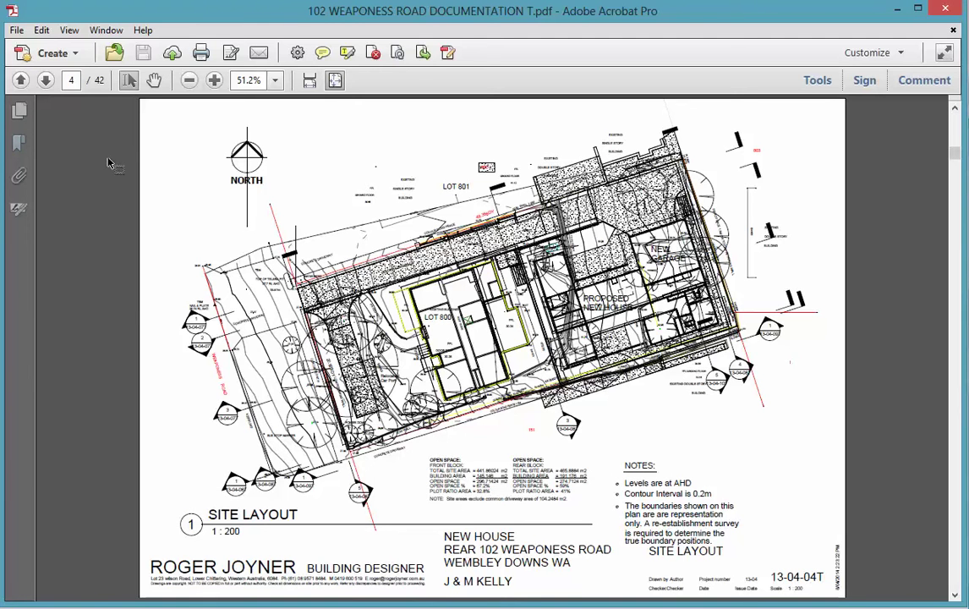
pyautogui.click(47, 83)
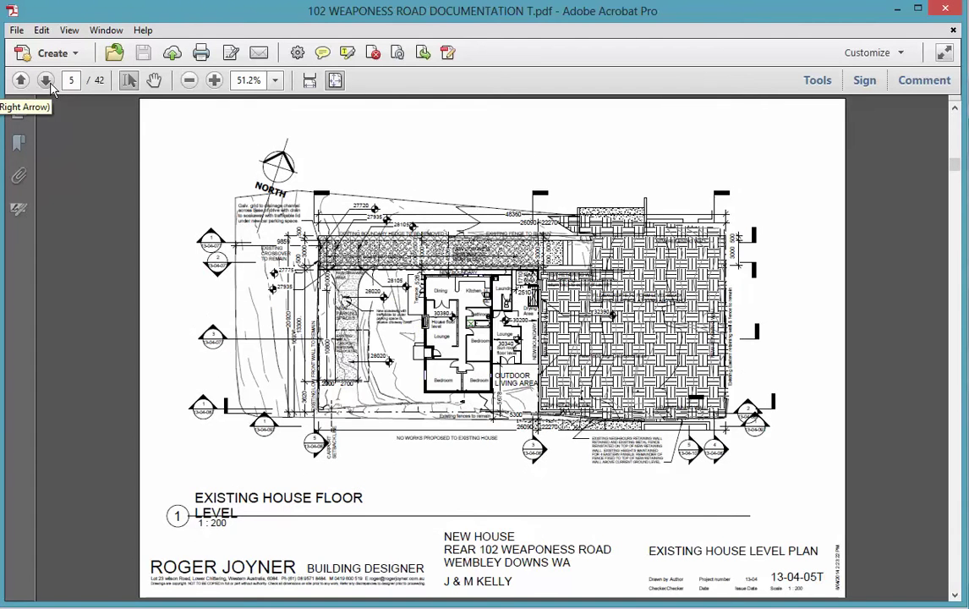
pyautogui.click(48, 82)
pyautogui.click(48, 82)
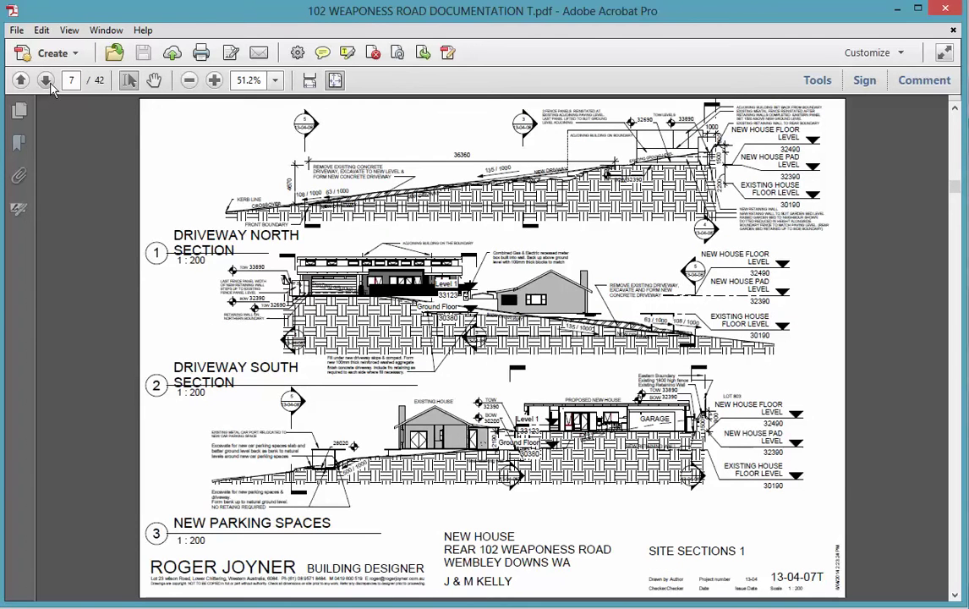
pyautogui.click(47, 82)
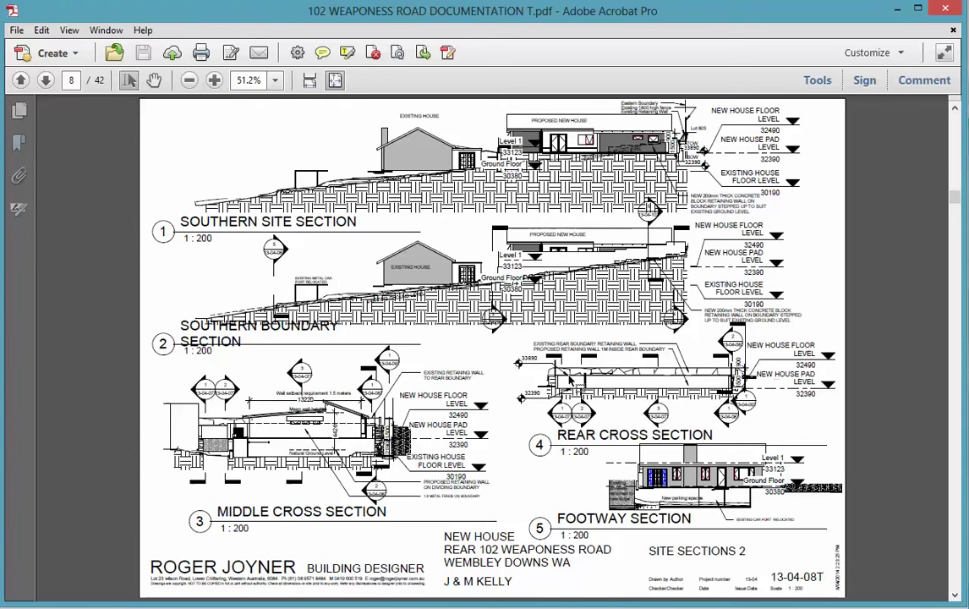
pyautogui.click(47, 82)
pyautogui.click(47, 82)
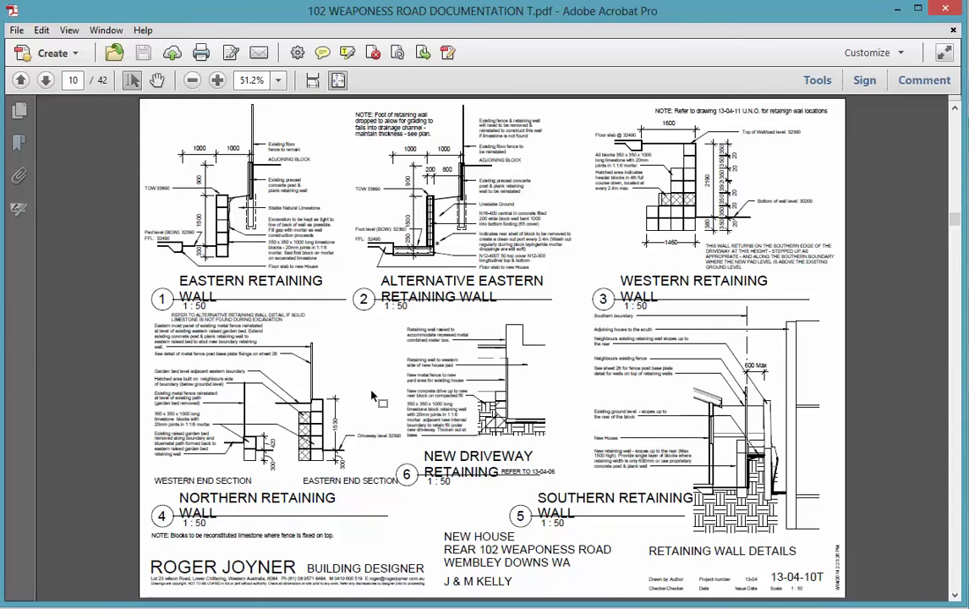
# - Switch to the Revit house project and start a new Schedule/Quantities view
pyautogui.click(895, 12)
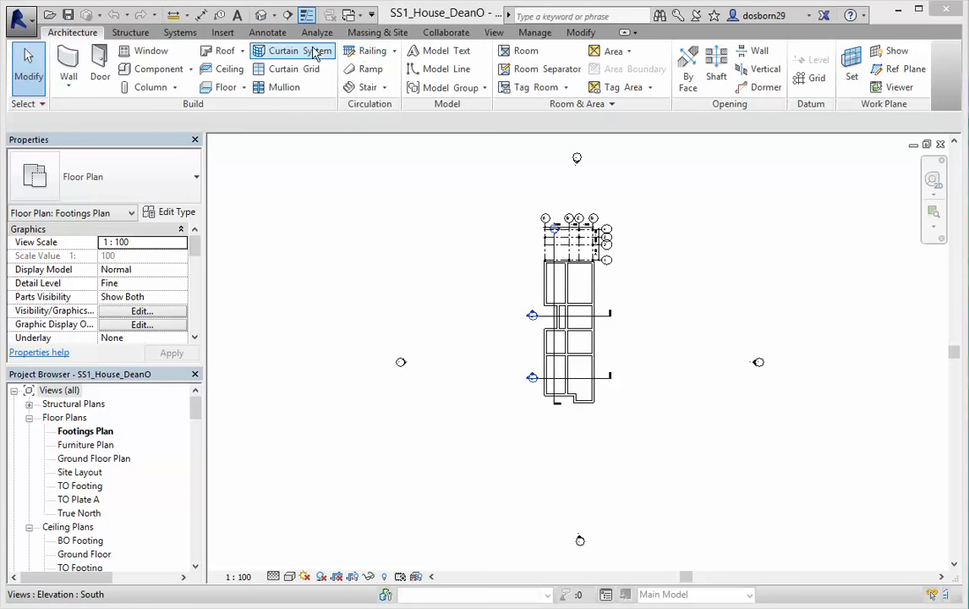
pyautogui.click(485, 34)
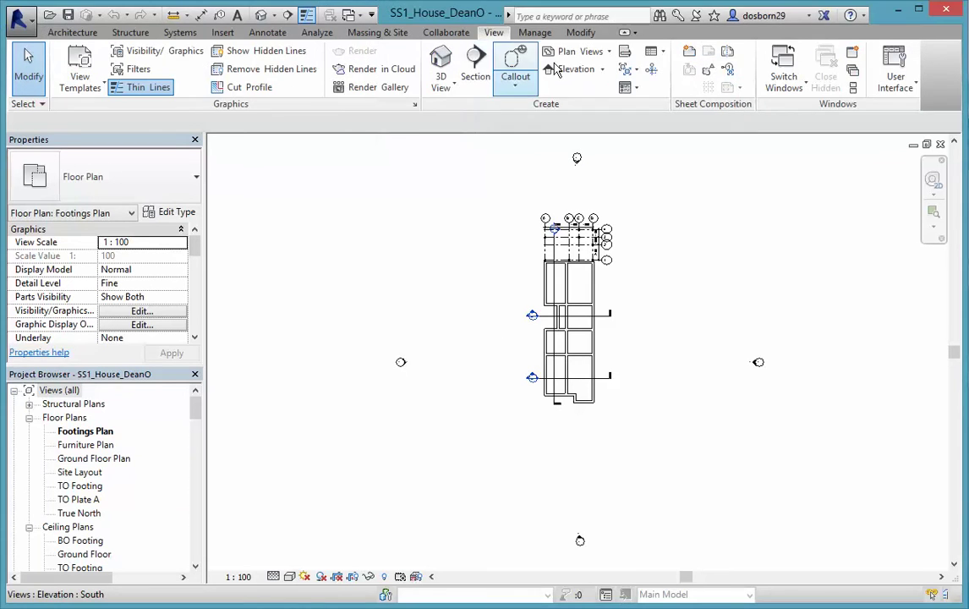
pyautogui.click(664, 53)
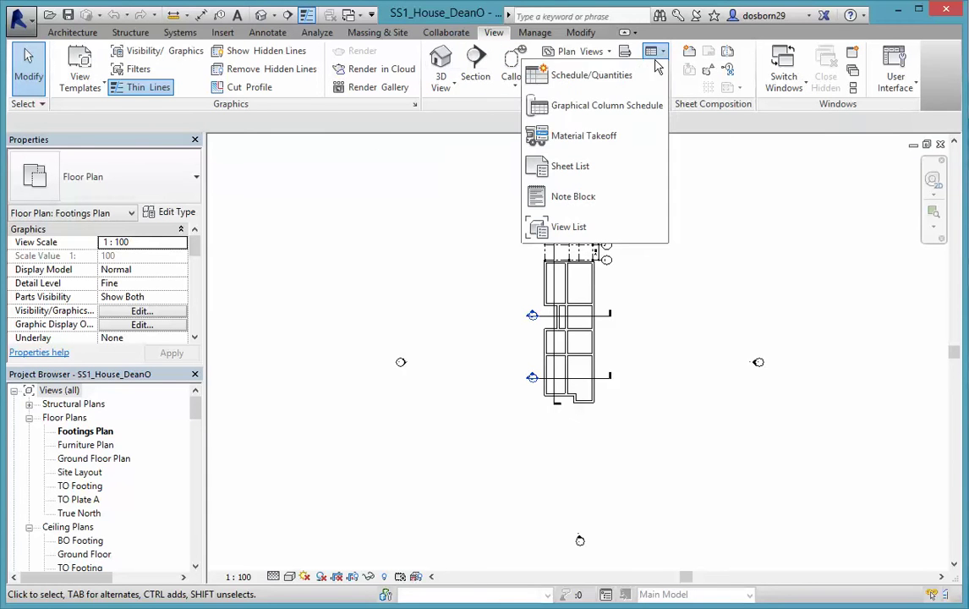
pyautogui.click(582, 78)
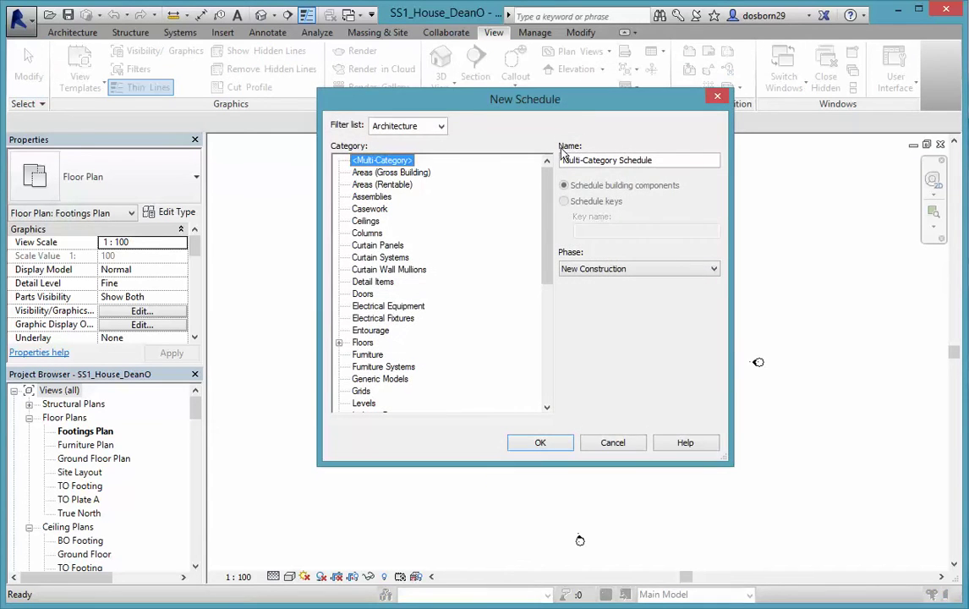
# - Choose the Generic Models category for the new schedule and make it a key schedule
pyautogui.moveTo(493, 106); pyautogui.dragTo(497, 106)
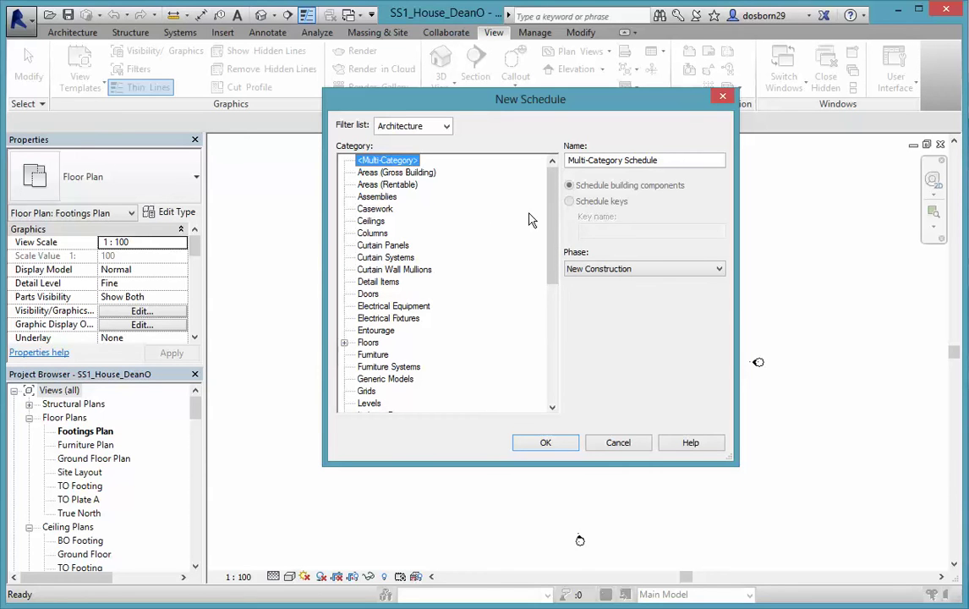
pyautogui.moveTo(553, 221); pyautogui.dragTo(553, 241)
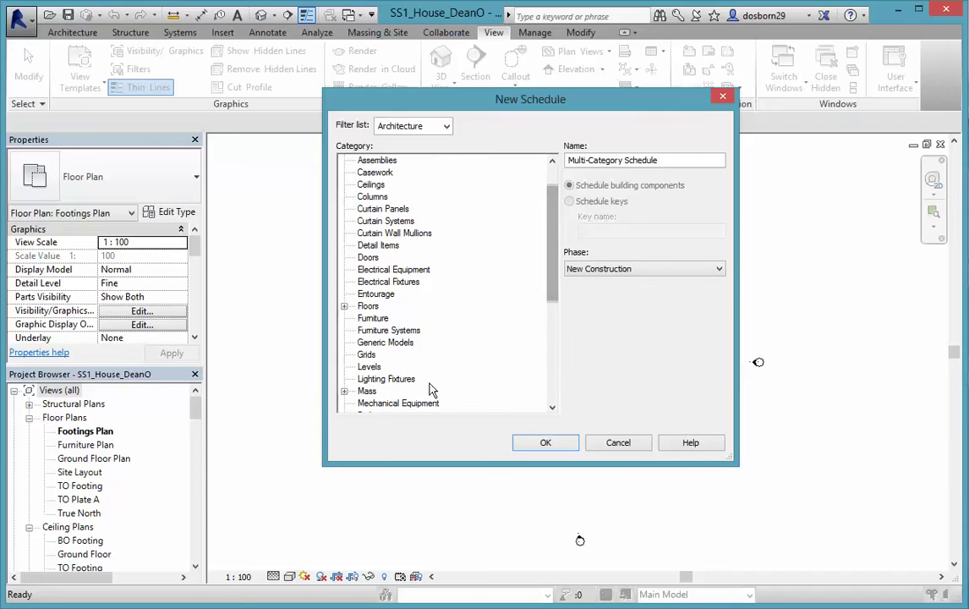
pyautogui.click(394, 350)
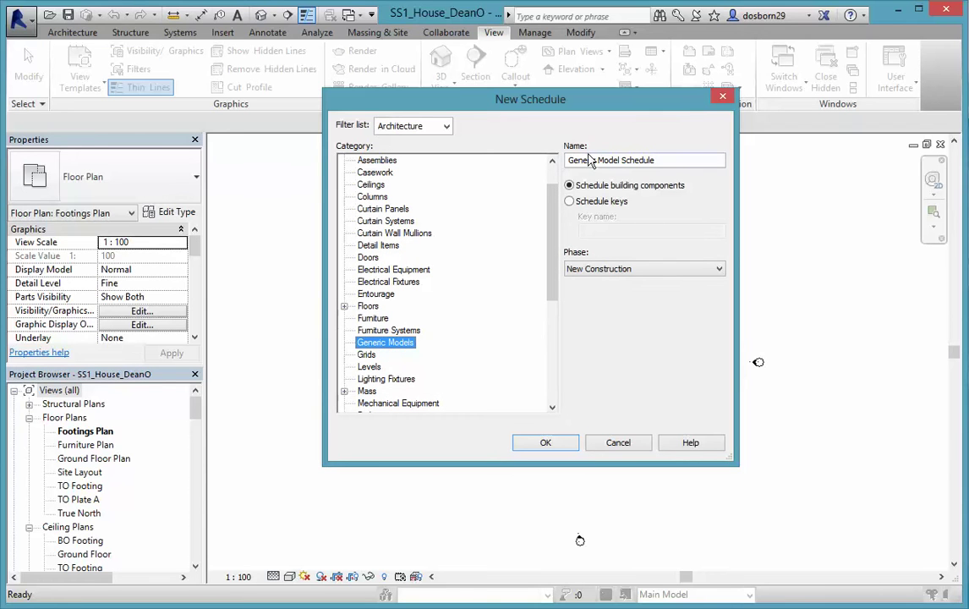
pyautogui.click(570, 202)
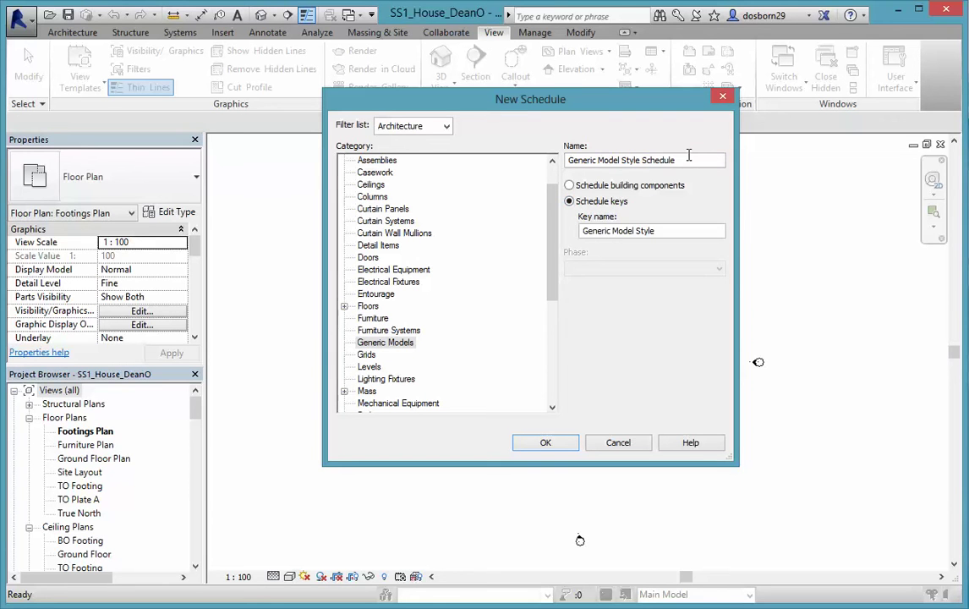
# - Enter General Notes as both the schedule name and the key name, and accept the new schedule
pyautogui.moveTo(681, 159); pyautogui.dragTo(564, 160)
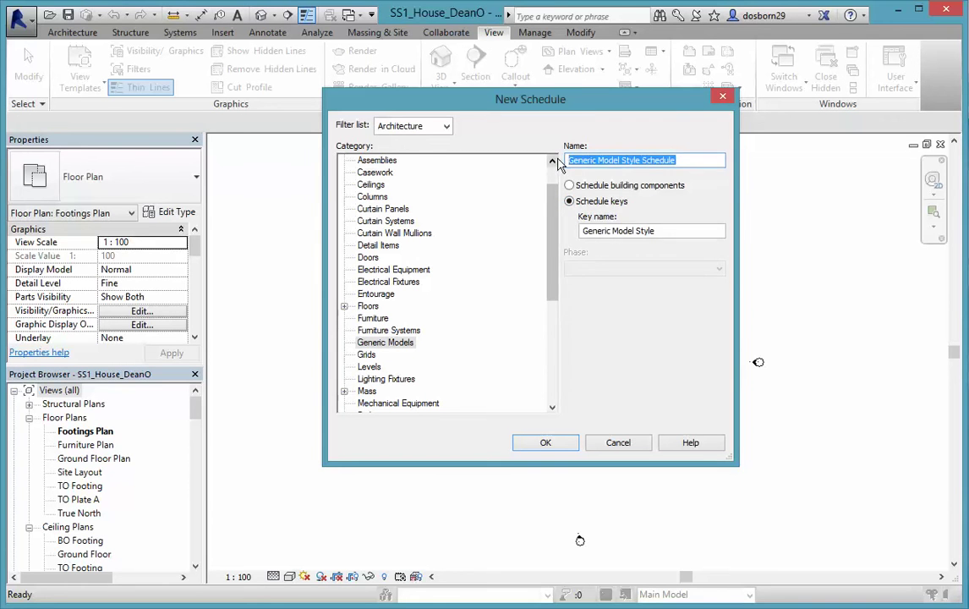
pyautogui.write('General Notes')
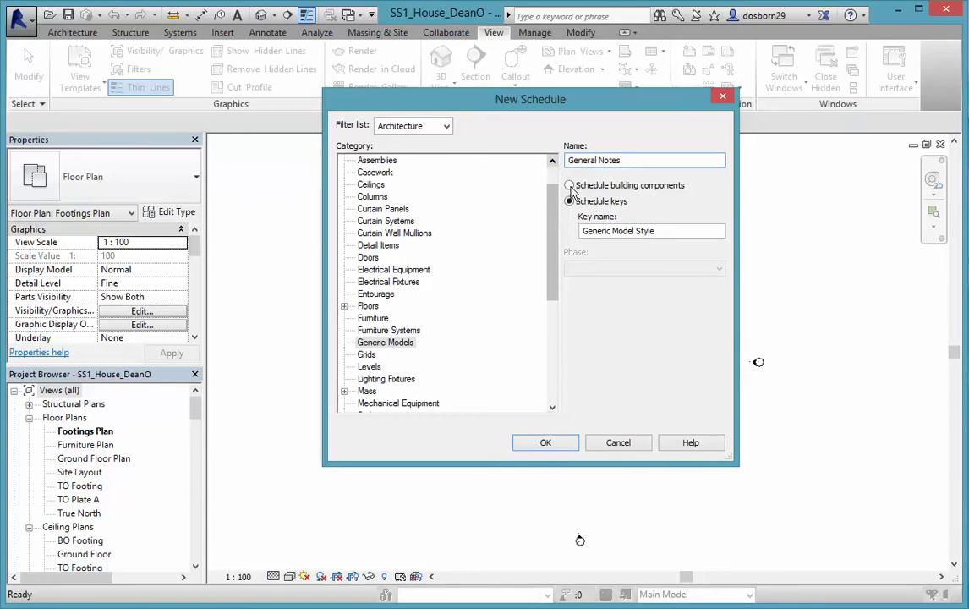
pyautogui.moveTo(659, 230); pyautogui.dragTo(604, 229)
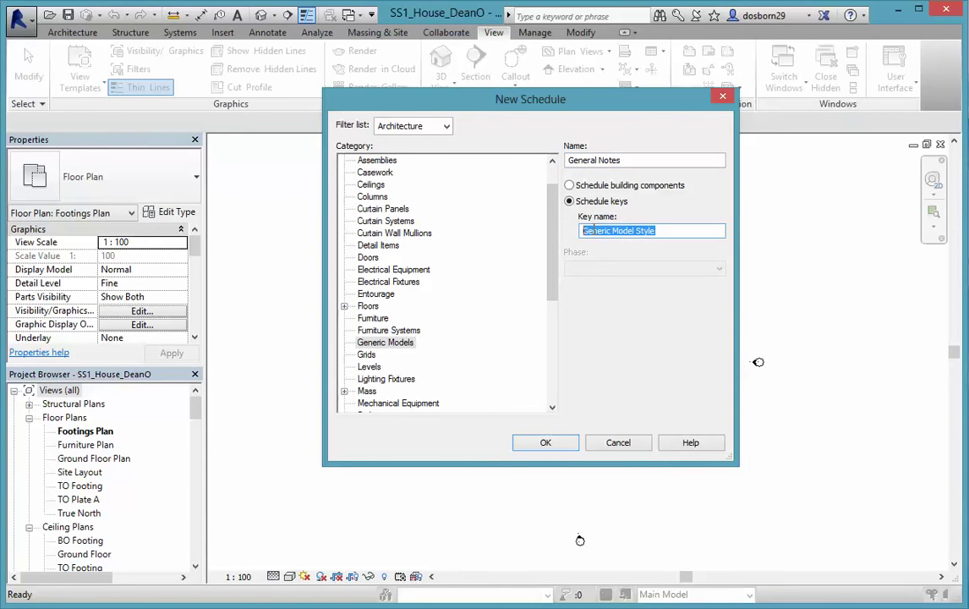
pyautogui.write('General Notes')
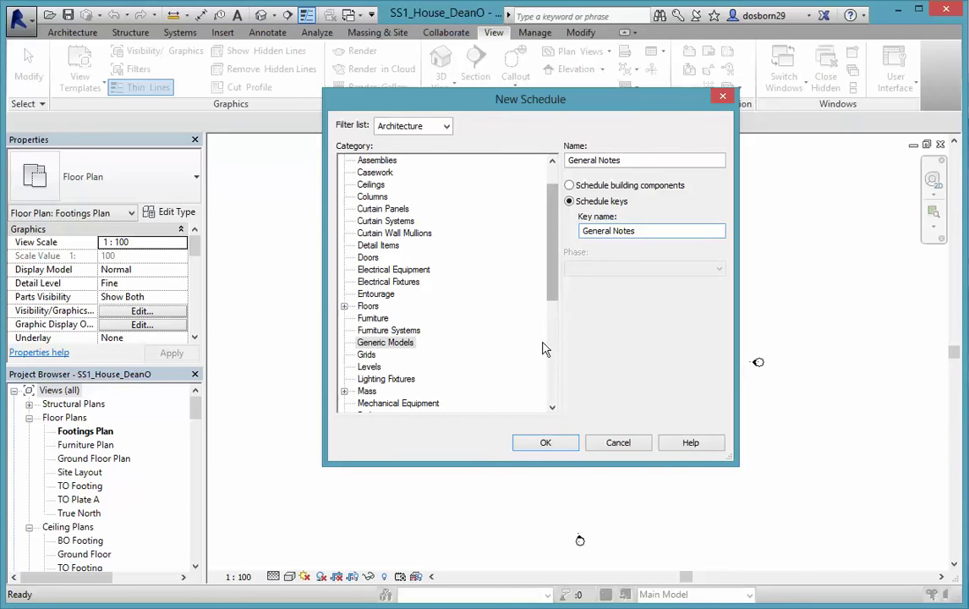
pyautogui.click(551, 445)
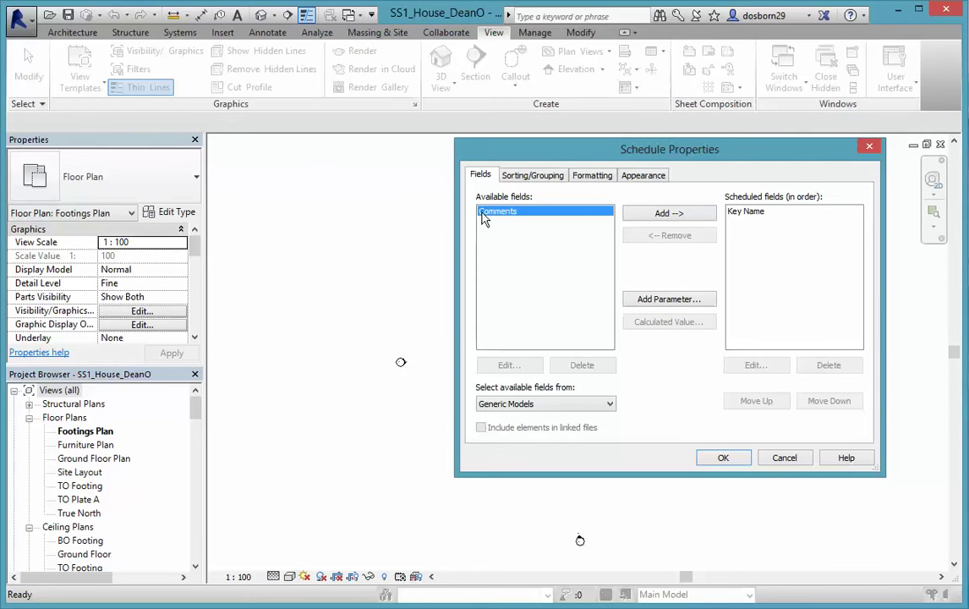
# - Add the Comments field to the schedule, sort it by Key Name, and create the schedule
pyautogui.click(660, 216)
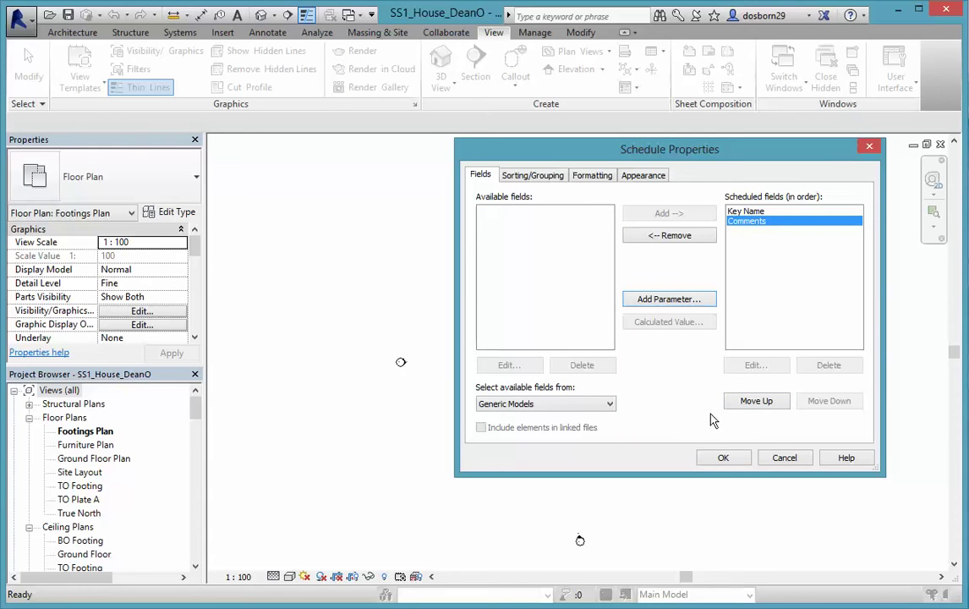
pyautogui.click(528, 176)
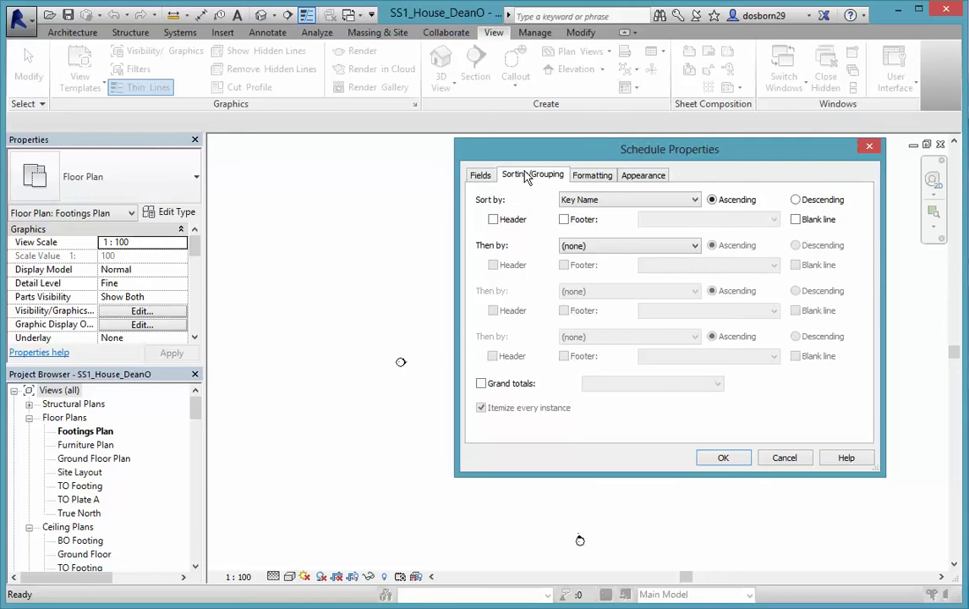
pyautogui.click(693, 201)
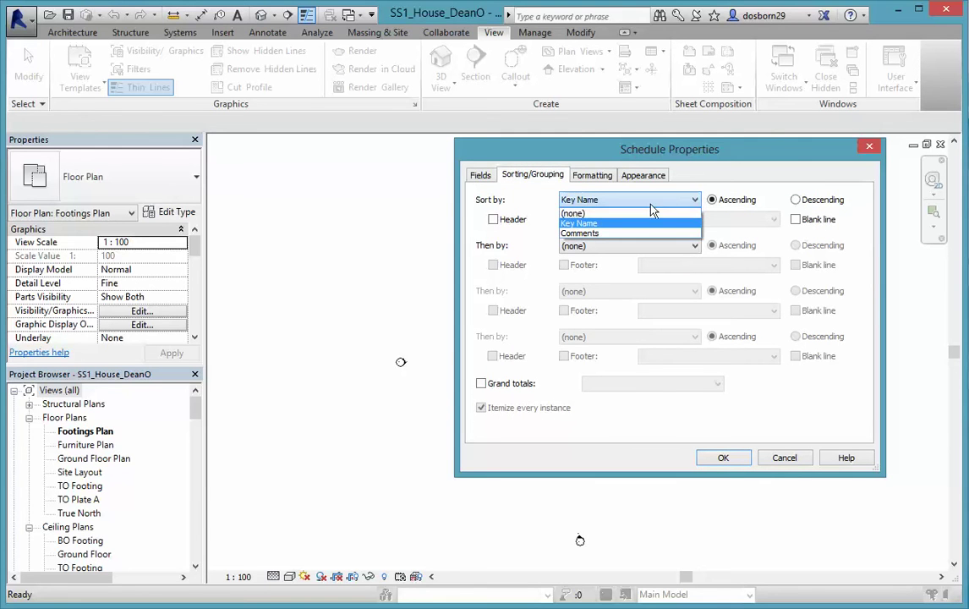
pyautogui.click(580, 223)
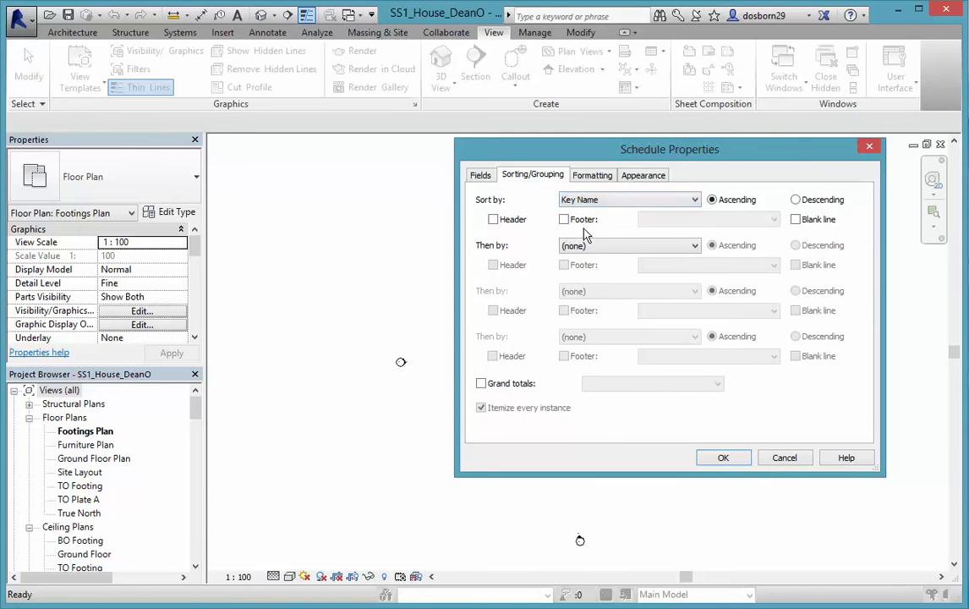
pyautogui.click(715, 460)
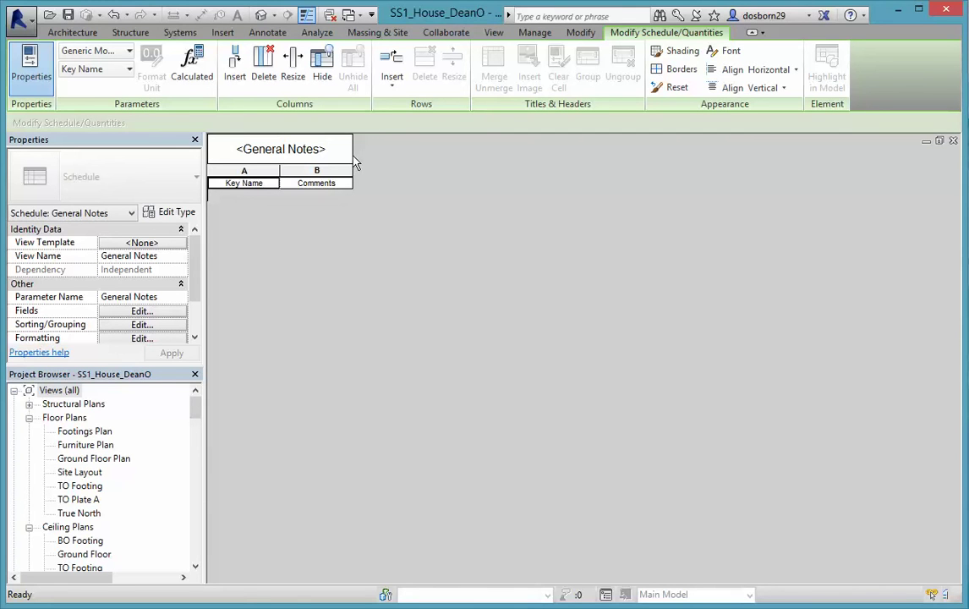
# - Widen the Comments column to about three times its width and insert four data rows in the General Notes schedule
pyautogui.moveTo(353, 170); pyautogui.dragTo(497, 174)
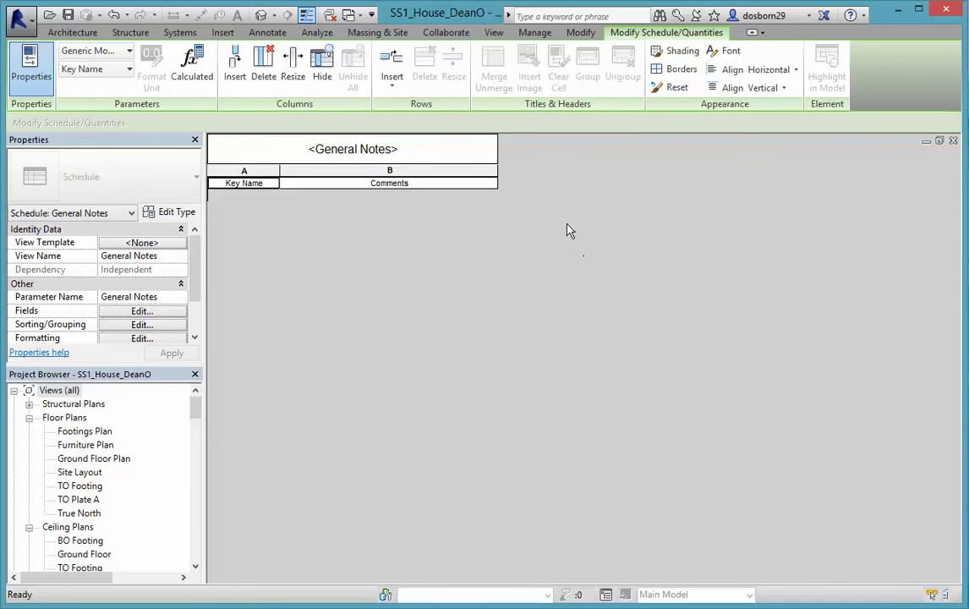
pyautogui.click(394, 77)
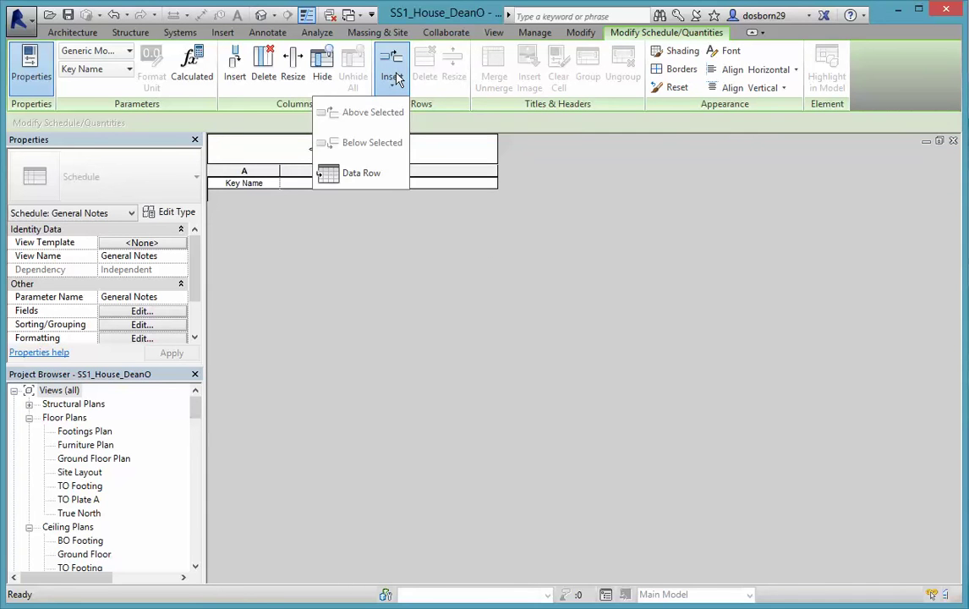
pyautogui.click(332, 172)
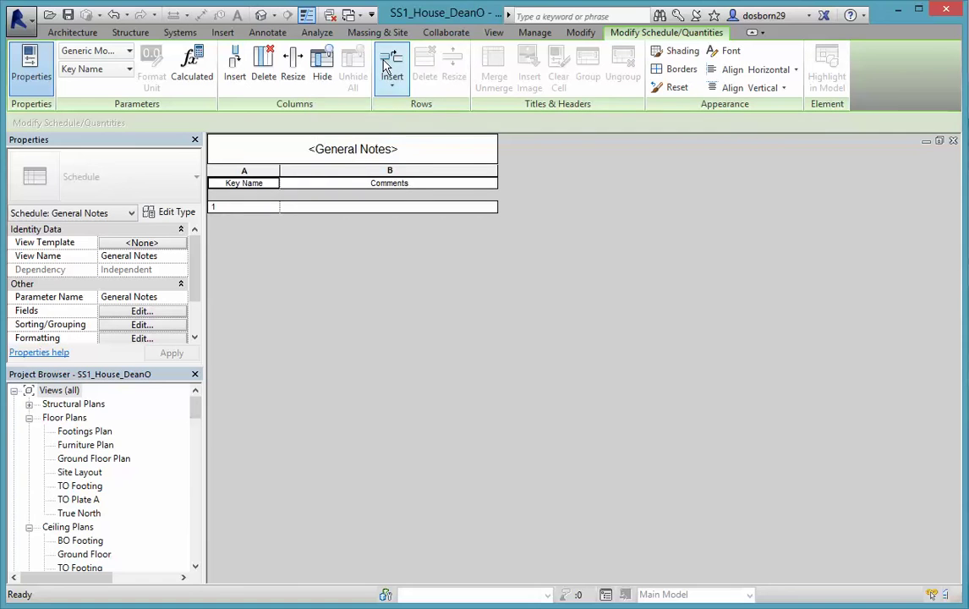
pyautogui.click(392, 74)
pyautogui.click(392, 86)
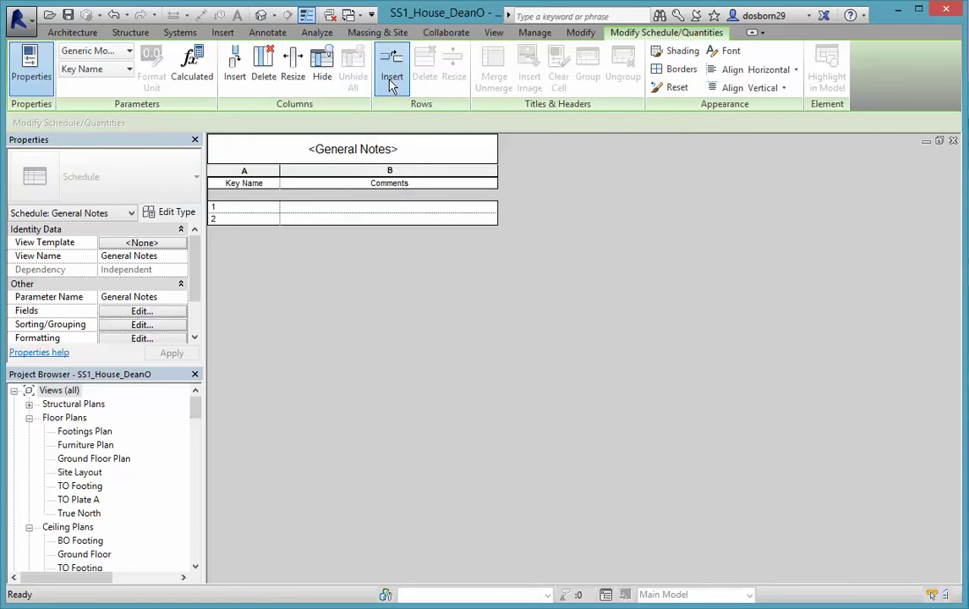
pyautogui.click(330, 173)
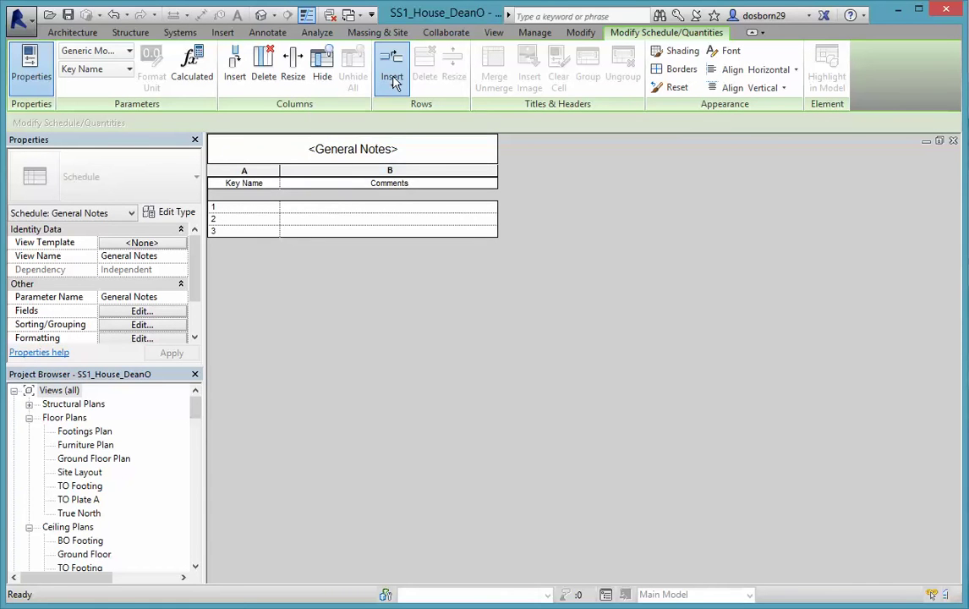
pyautogui.click(392, 82)
pyautogui.click(369, 178)
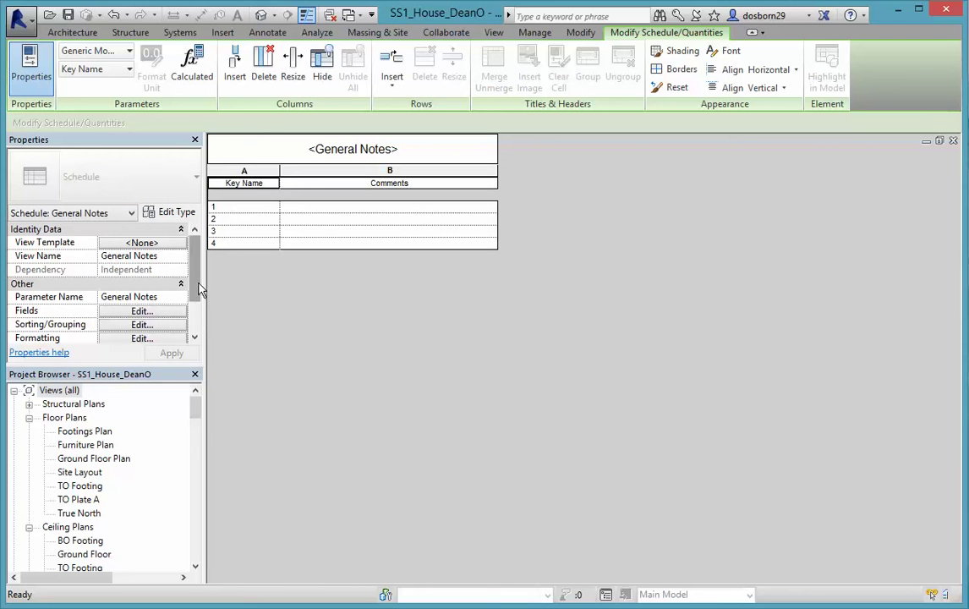
# - Turn off the column headers and grid lines in the General Notes schedule's appearance settings and apply the change
pyautogui.moveTo(201, 290); pyautogui.dragTo(201, 304)
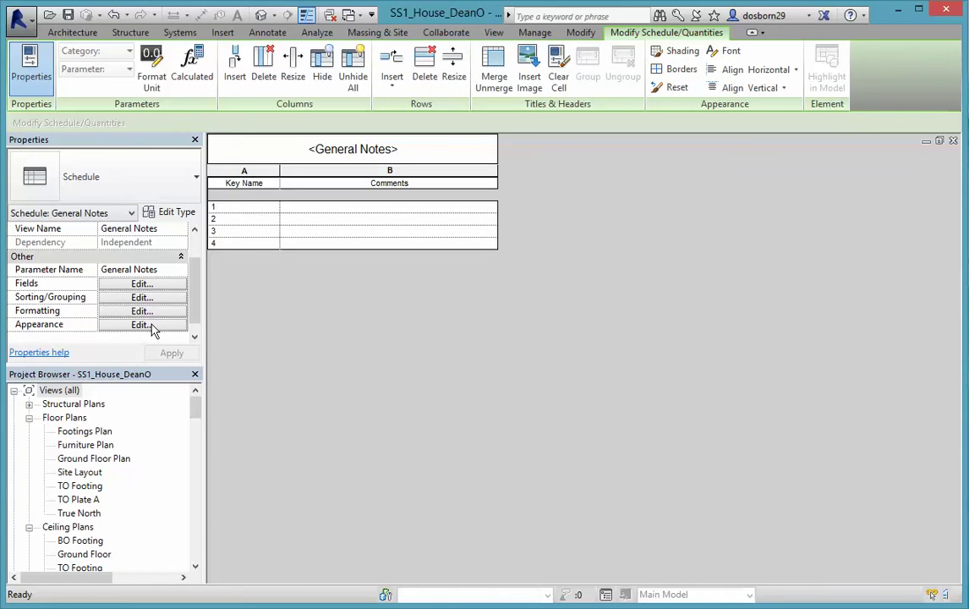
pyautogui.click(141, 325)
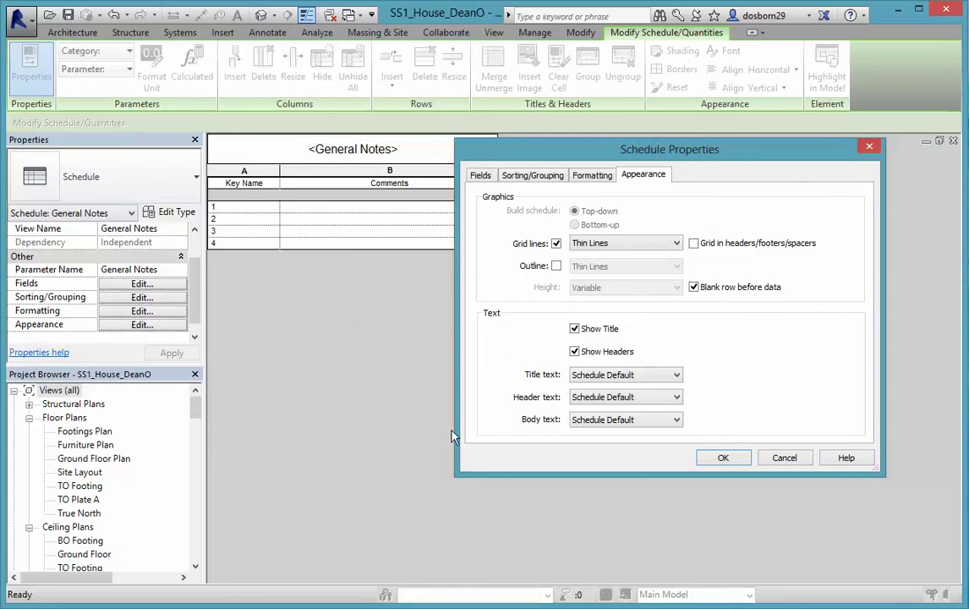
pyautogui.click(575, 352)
pyautogui.click(556, 242)
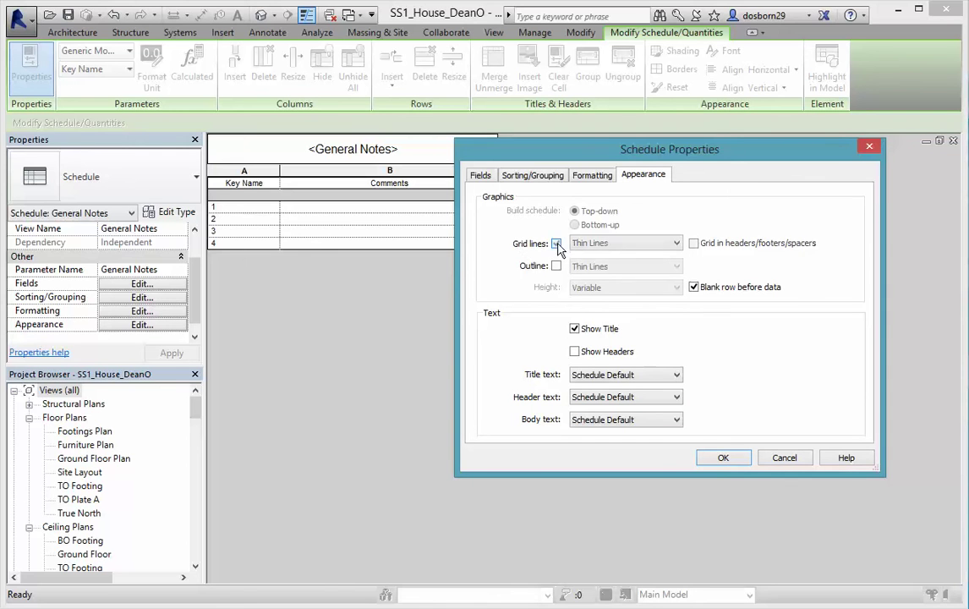
pyautogui.click(722, 458)
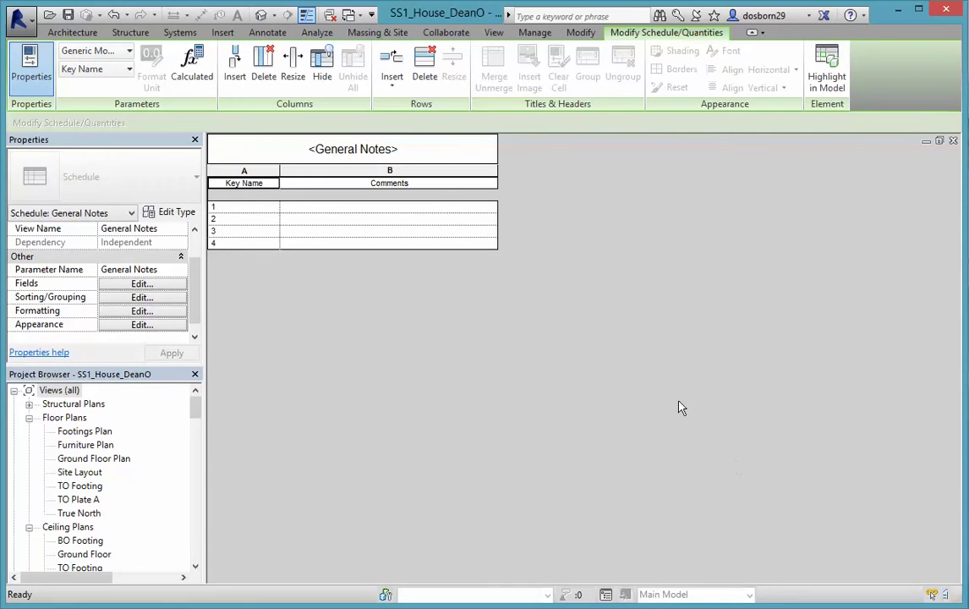
# - Paste the GENERAL and FOUNDATIONS notes, ending "left clean & tidy.", into row 1's notes cell and check the full stored text
pyautogui.click(298, 211)
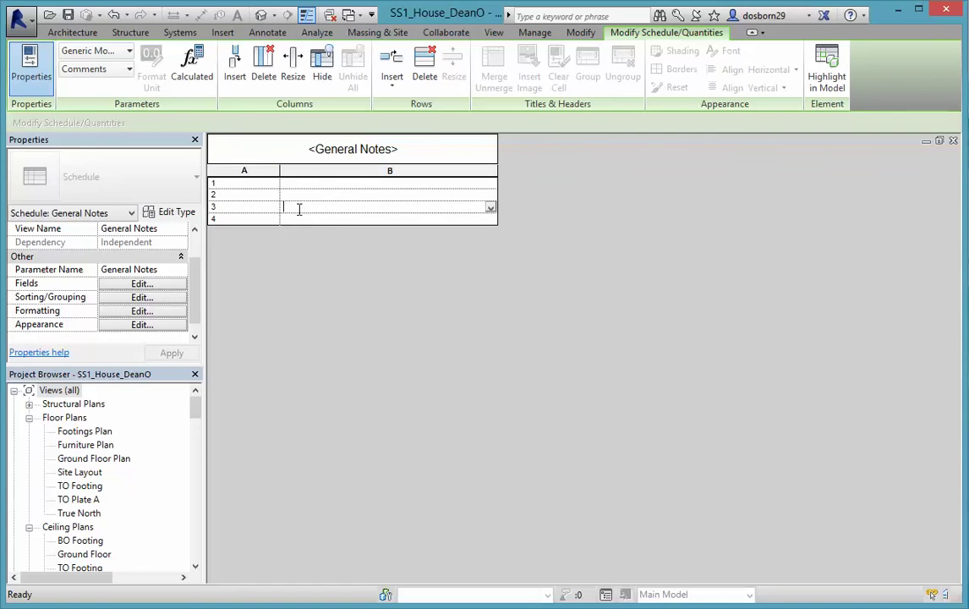
pyautogui.click(295, 188)
pyautogui.click(294, 183)
pyautogui.write('left clean & tidy.')
pyautogui.click(491, 184)
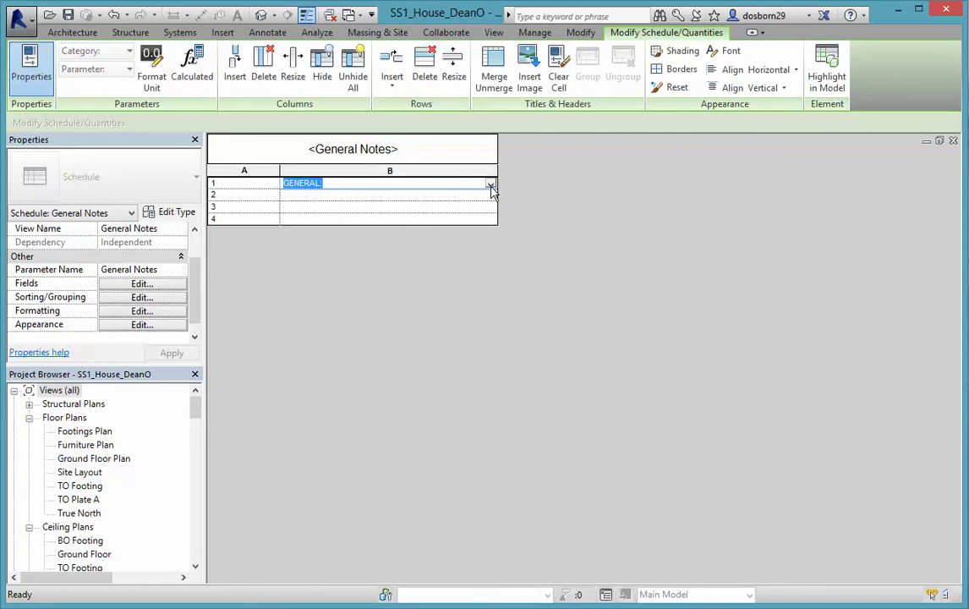
pyautogui.click(492, 185)
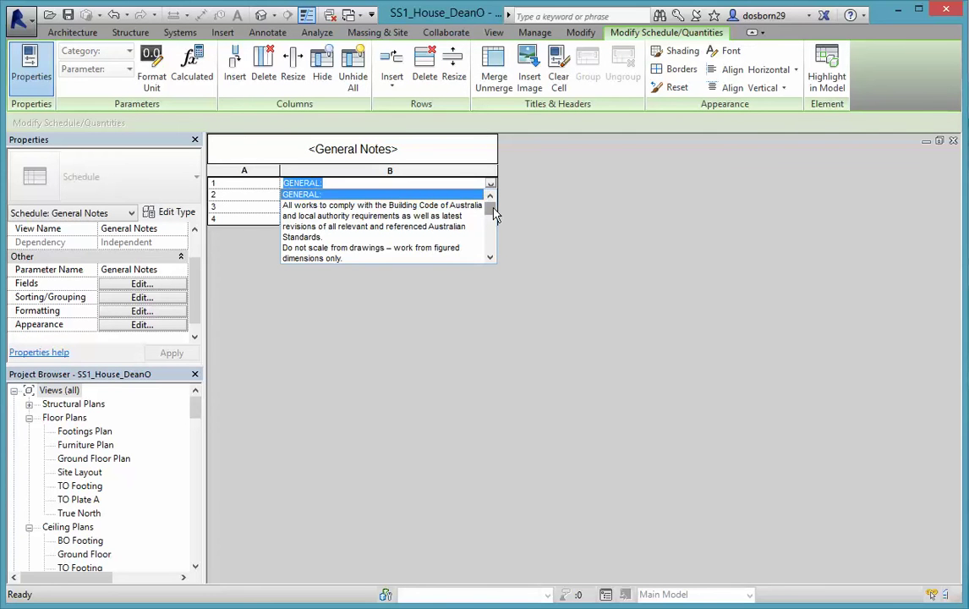
pyautogui.click(491, 256)
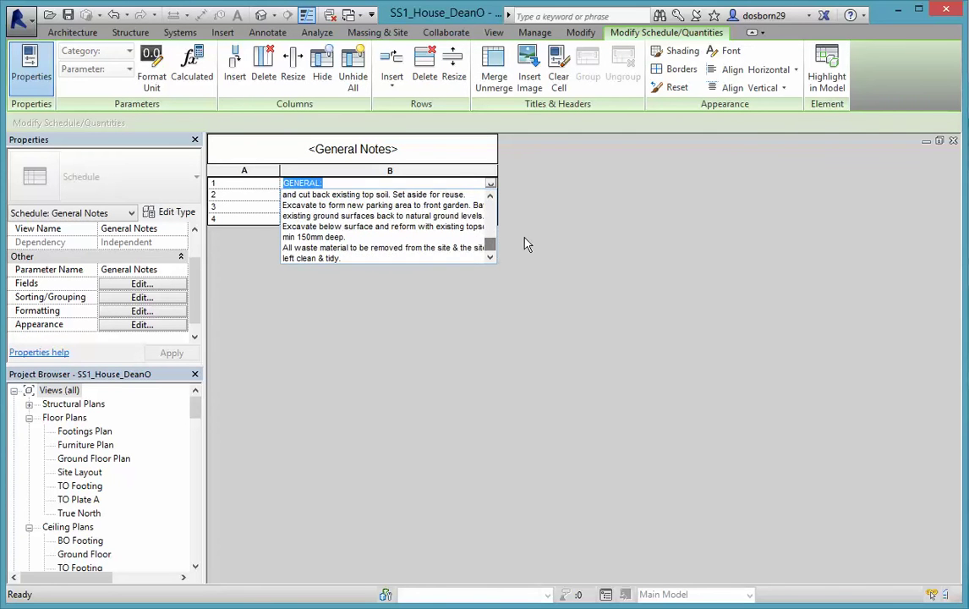
pyautogui.click(555, 233)
# - Replace the Wall Types entry in row 2's notes cell with "WALL TYPES: SDGJERG"
pyautogui.click(319, 196)
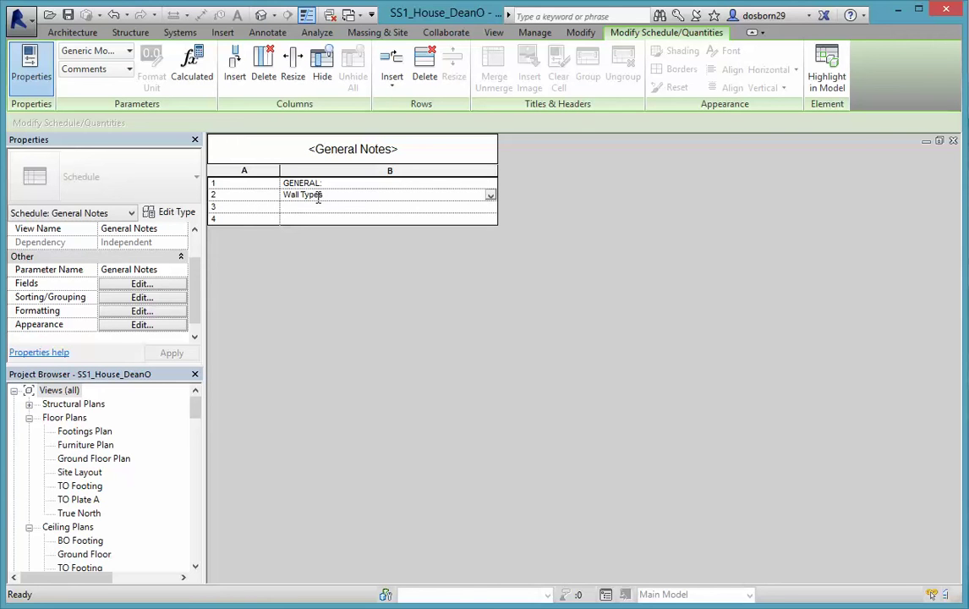
pyautogui.press('BackSpace')
pyautogui.press('BackSpace')
pyautogui.press('BackSpace')
pyautogui.press('BackSpace')
pyautogui.press('BackSpace')
pyautogui.press('BackSpace')
pyautogui.press('BackSpace')
pyautogui.press('BackSpace')
pyautogui.write('WALL TYPES: SDGJERG')
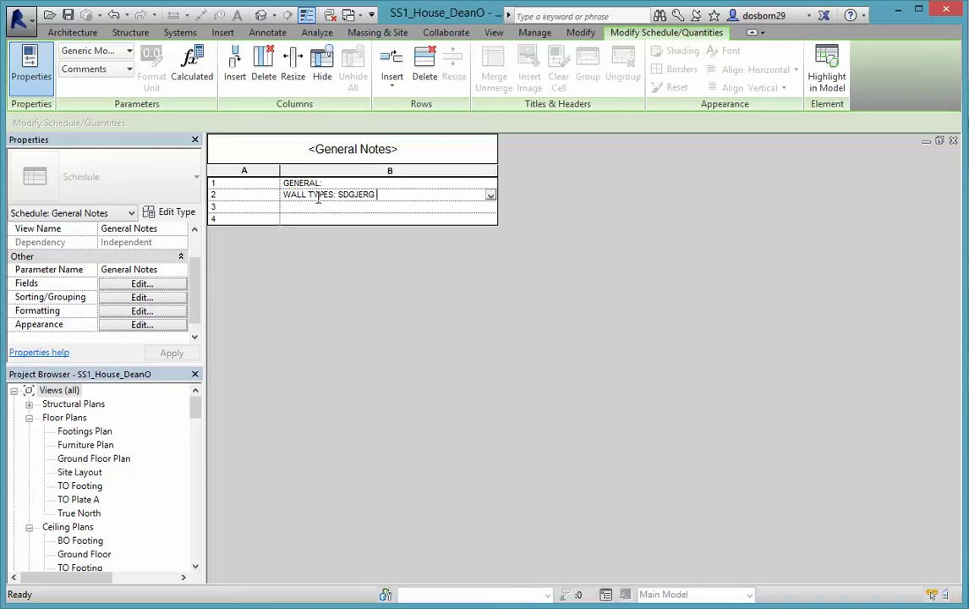
# - Replace SDGJERG after WALL TYPES: in row 2 with the filler text "ngoogvbj hgtrogj[0 o0ghj450tg erpgjr0 repyjg45trgp gpgjk4rtr4tkj" and commit the entry
pyautogui.press('BackSpace')
pyautogui.press('BackSpace')
pyautogui.press('BackSpace')
pyautogui.press('BackSpace')
pyautogui.press('BackSpace')
pyautogui.press('BackSpace')
pyautogui.press('BackSpace')
pyautogui.write('ngoogvbj hgtrogj[0 o0ghj450tg erp')
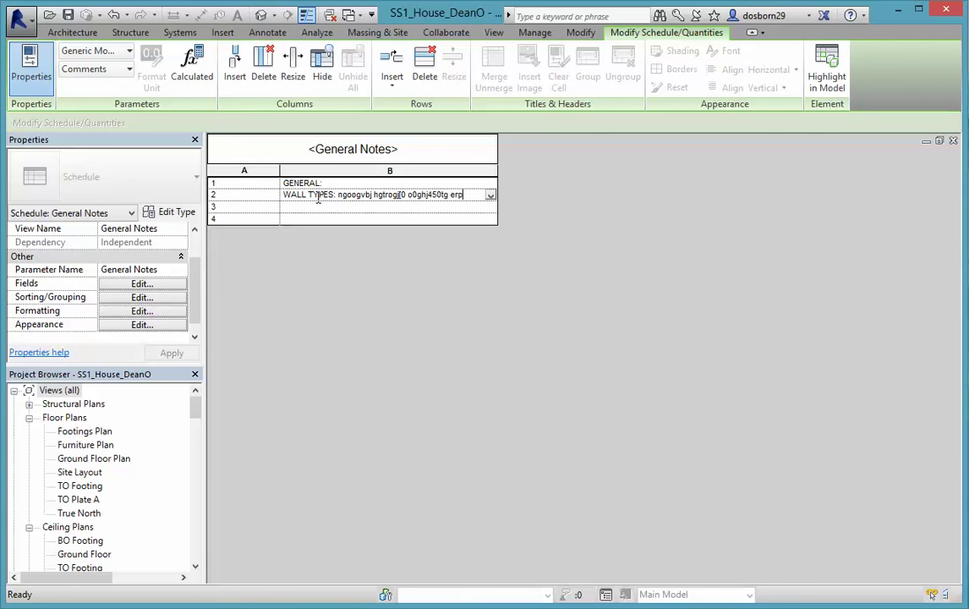
pyautogui.write('gjr0 repyjg45trgp gpgjk4rtr4tk')
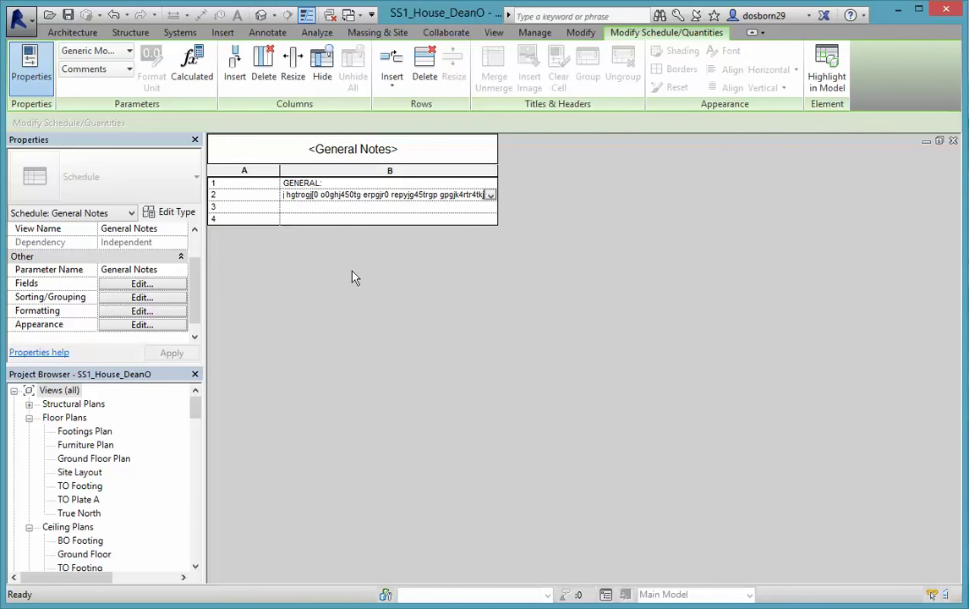
pyautogui.click(490, 196)
pyautogui.click(441, 203)
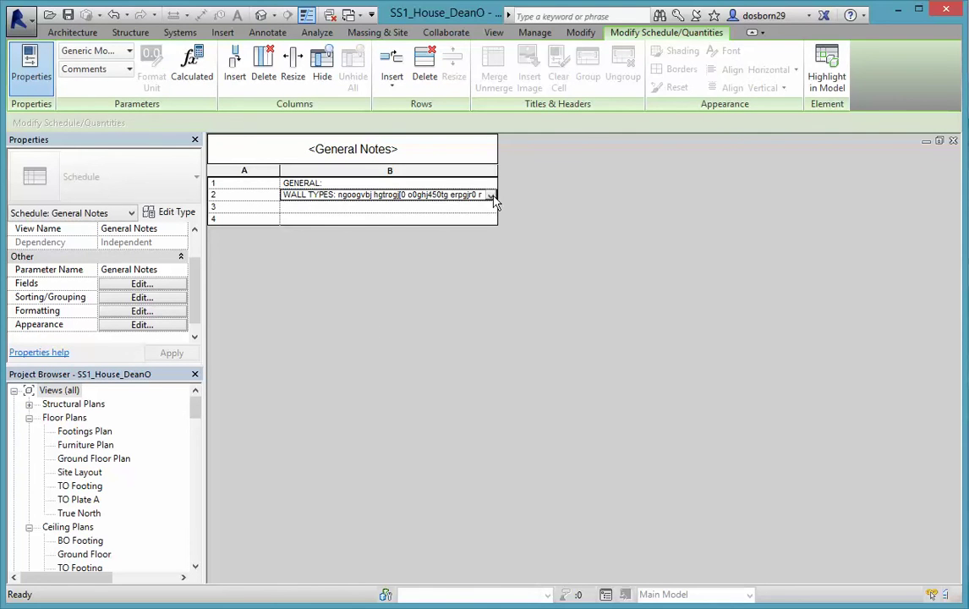
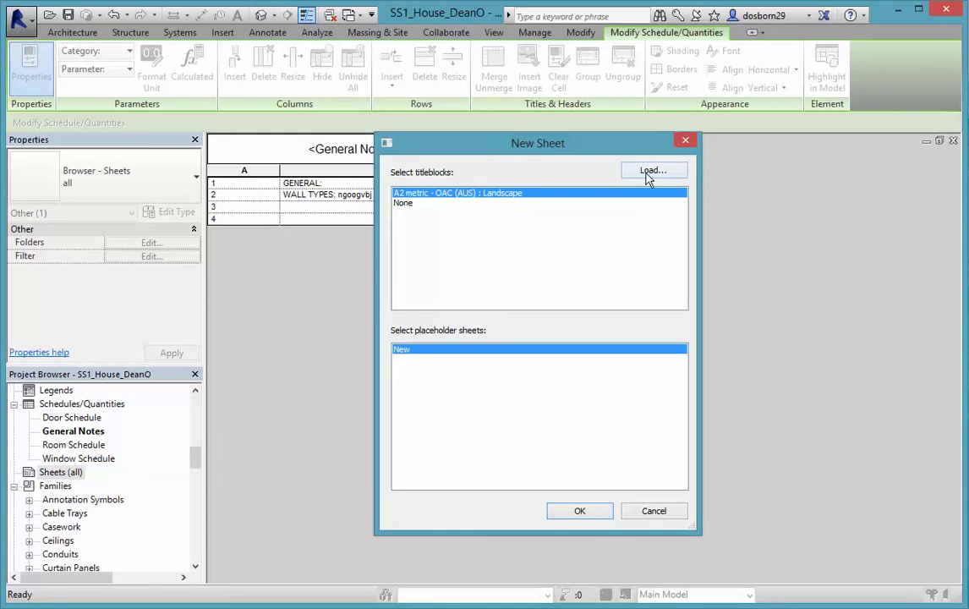
# - Create a sheet with the A2 metric - OAC (AUS) : Landscape titleblock and place the General Notes schedule along its left border
pyautogui.click(585, 512)
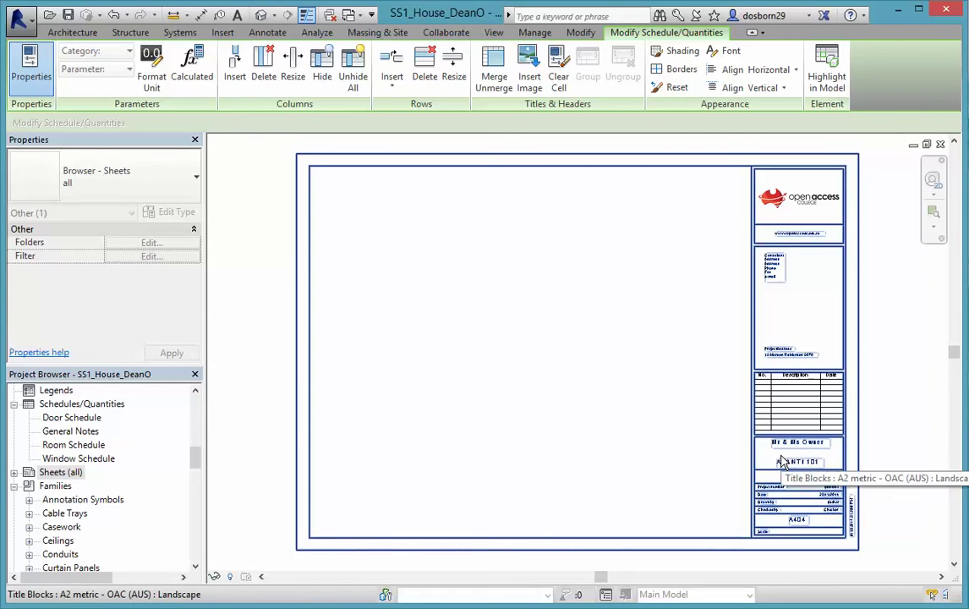
pyautogui.click(68, 433)
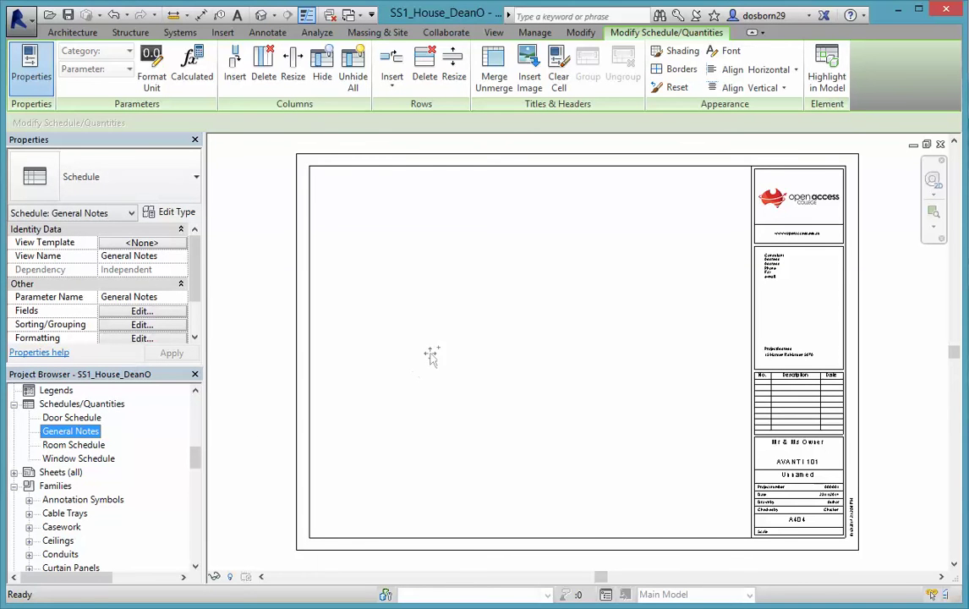
pyautogui.moveTo(431, 355); pyautogui.dragTo(423, 228)
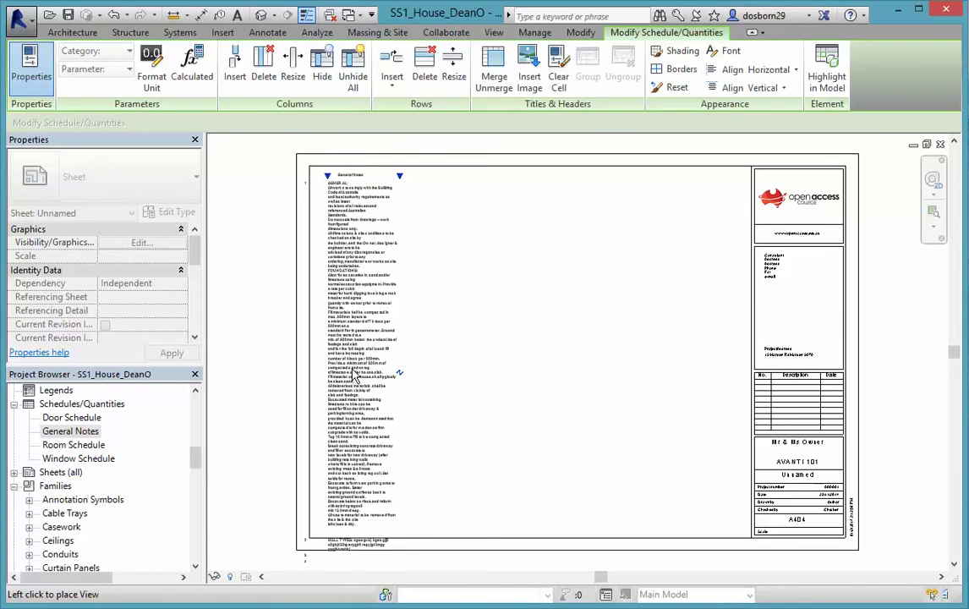
pyautogui.click(356, 378)
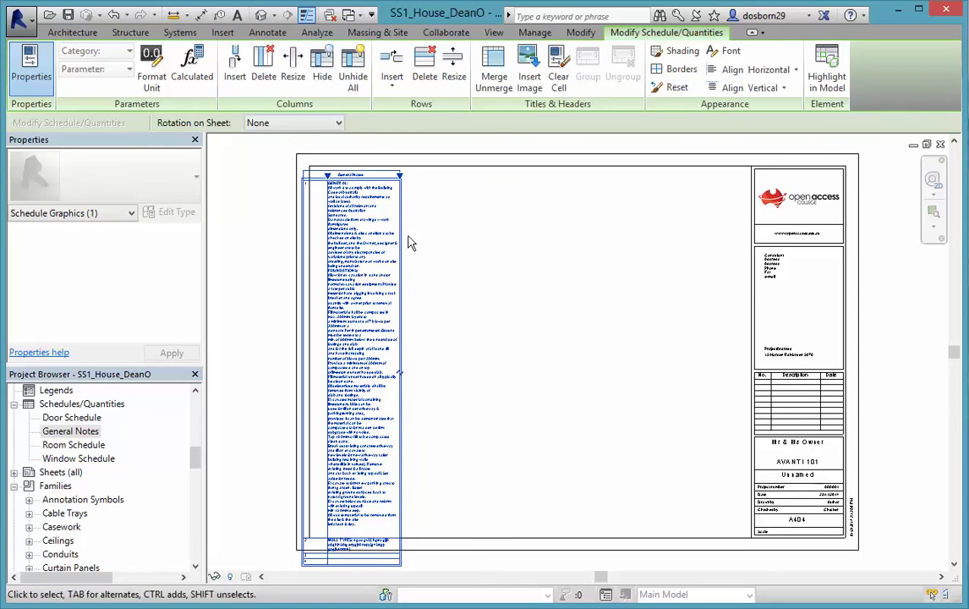
# - Widen the notes column of the placed schedule and move the schedule fully inside the sheet's border
pyautogui.moveTo(401, 175); pyautogui.dragTo(422, 183)
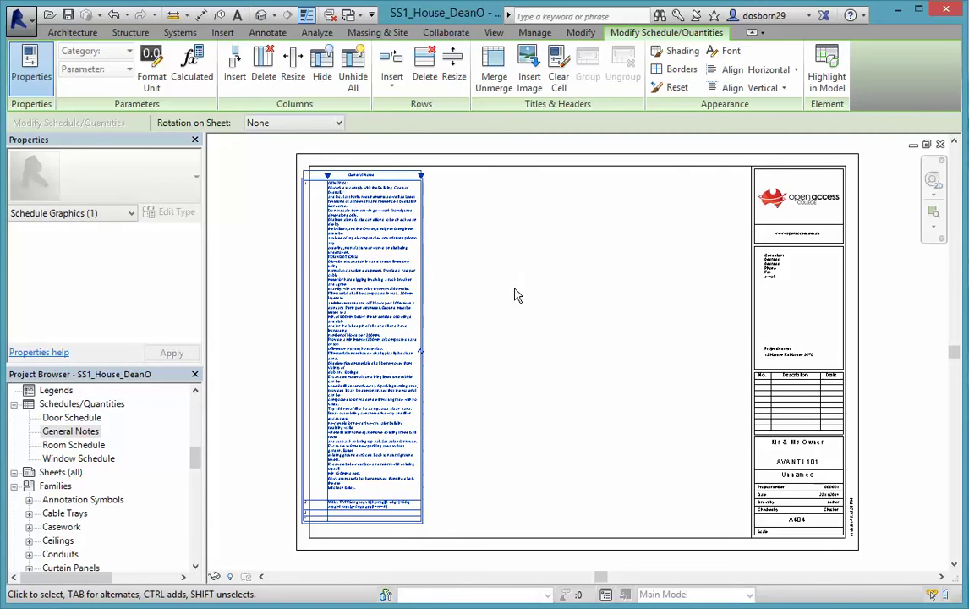
pyautogui.moveTo(350, 174); pyautogui.dragTo(376, 175)
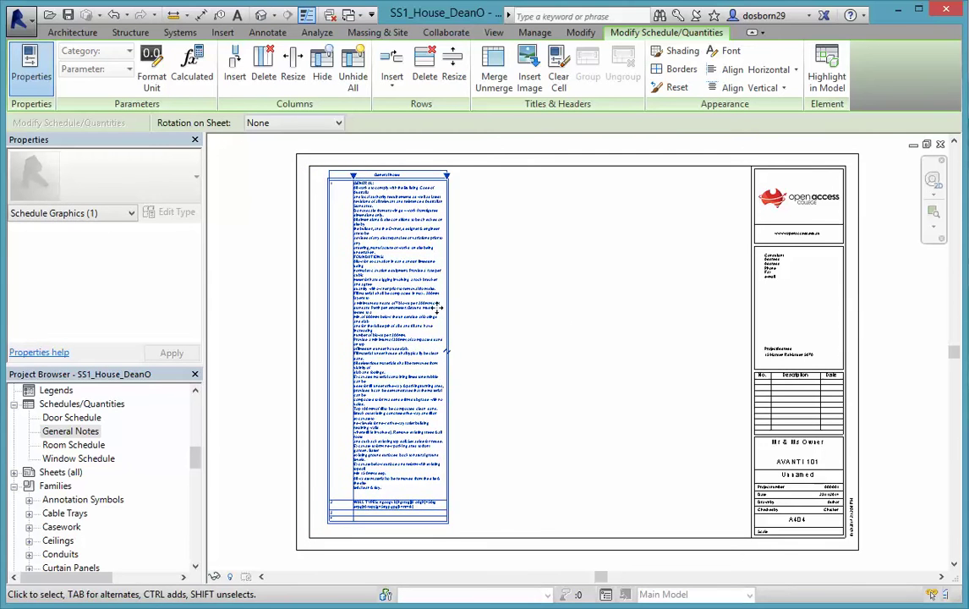
# - Split the General Notes schedule into two side-by-side sections and narrow the key number column to about half its width
pyautogui.click(448, 356)
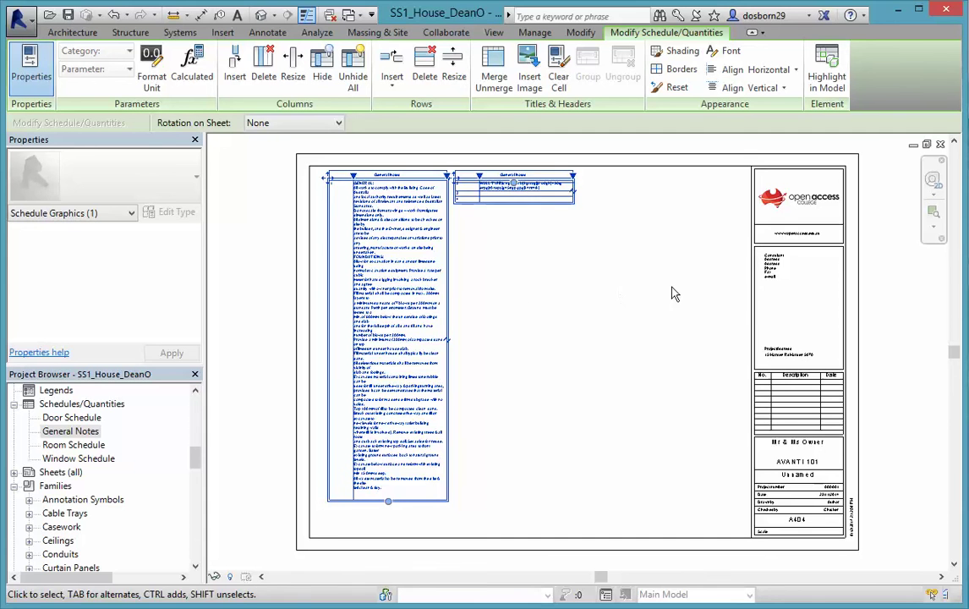
pyautogui.moveTo(354, 181); pyautogui.dragTo(339, 176)
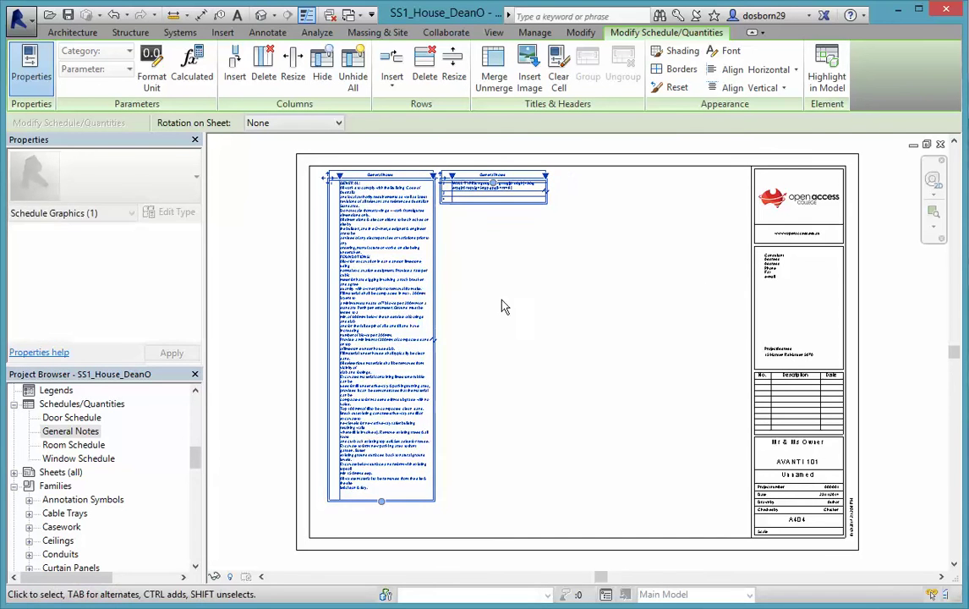
pyautogui.click(488, 258)
# - Examine the split General Notes on the sheet, checking the text wrapping, numbering and overall layout
pyautogui.scroll(2, 353, 161)
pyautogui.scroll(2, 353, 162)
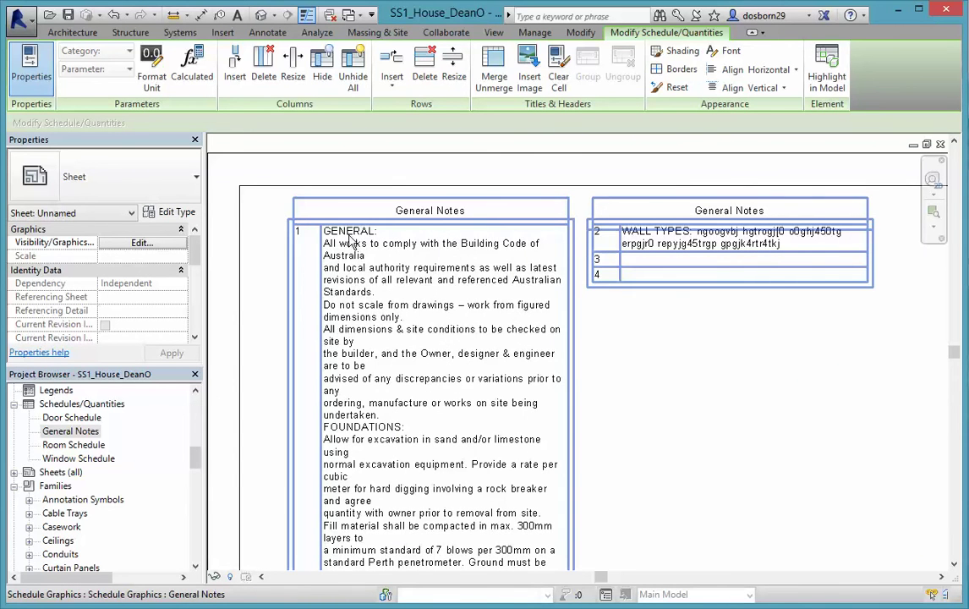
pyautogui.scroll(-2, 621, 343)
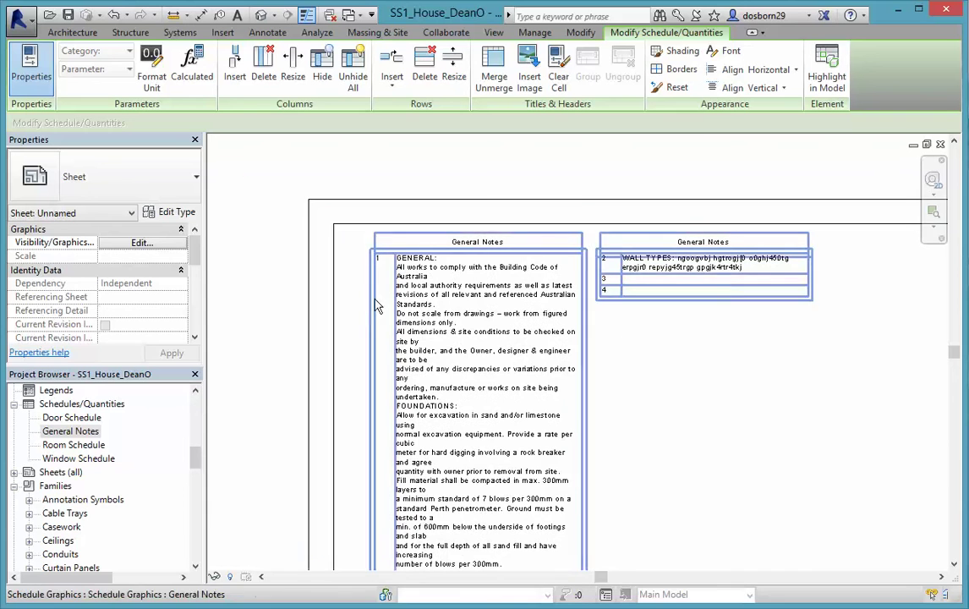
pyautogui.scroll(-1, 685, 382)
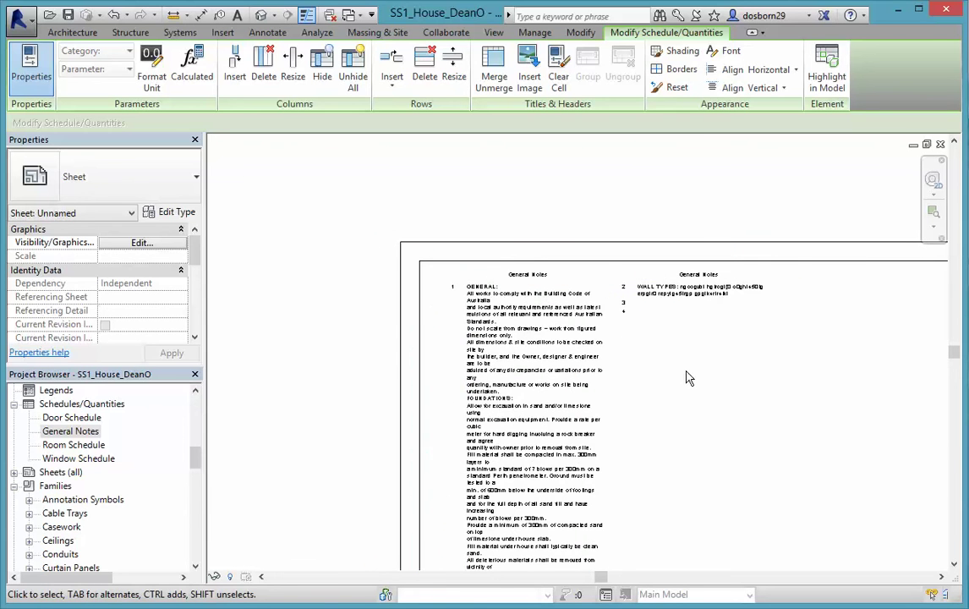
pyautogui.moveTo(686, 405); pyautogui.dragTo(590, 306, button='middle')
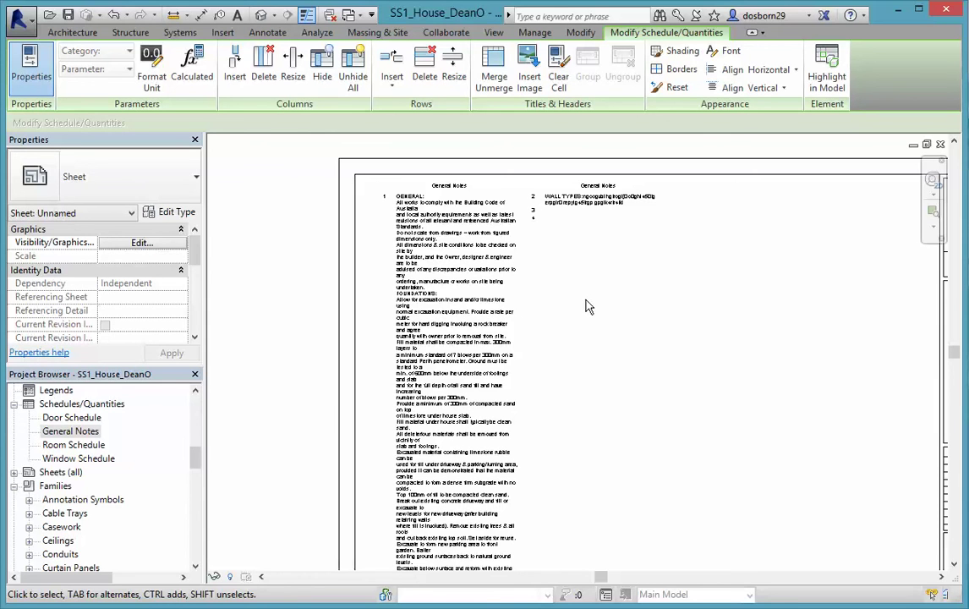
pyautogui.scroll(-1, 729, 440)
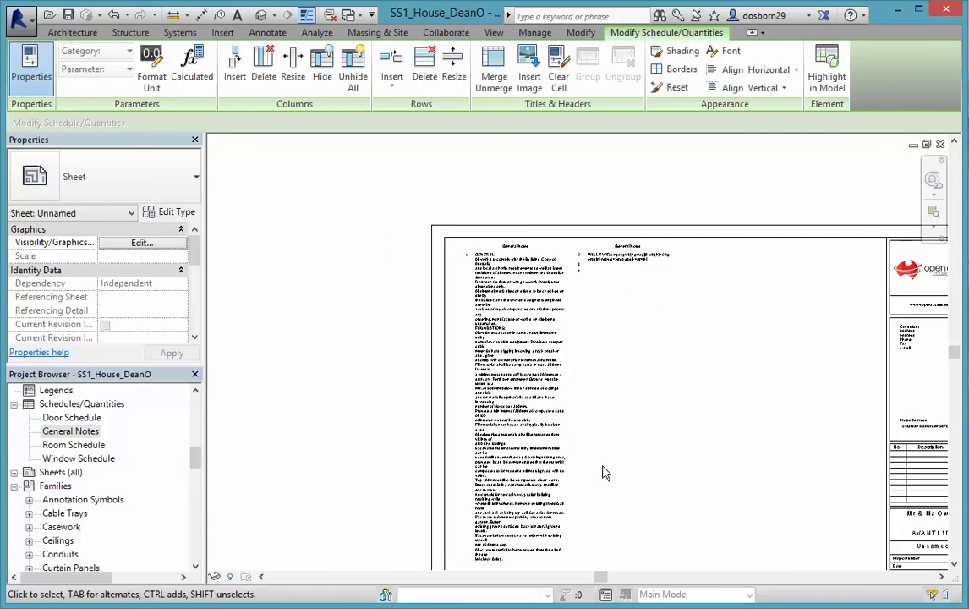
pyautogui.moveTo(195, 463)
pyautogui.mouseDown()
pyautogui.moveTo(196, 503)
pyautogui.moveTo(195, 462)
pyautogui.mouseUp()
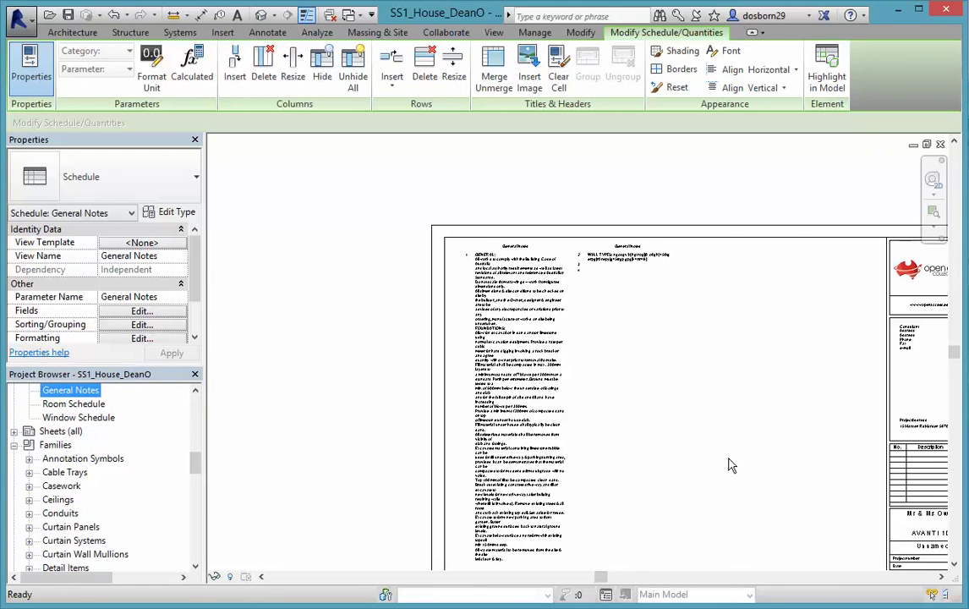
pyautogui.scroll(1, 737, 460)
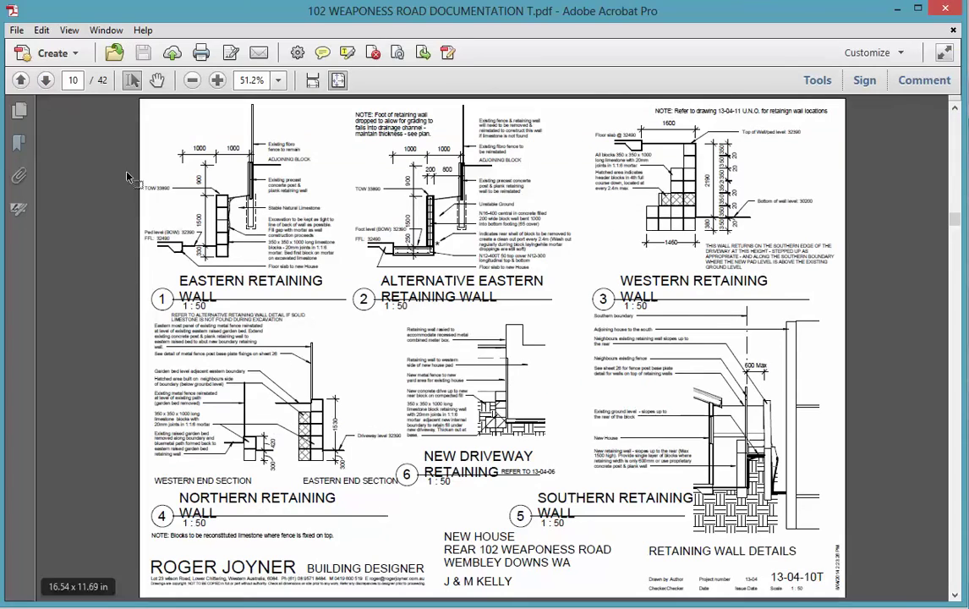
# - In the house documentation PDF in Adobe Acrobat, page back to review the NOTES 2 and NOTES 1 sheets, and return to Revit
pyautogui.click(20, 80)
pyautogui.click(20, 81)
pyautogui.click(20, 80)
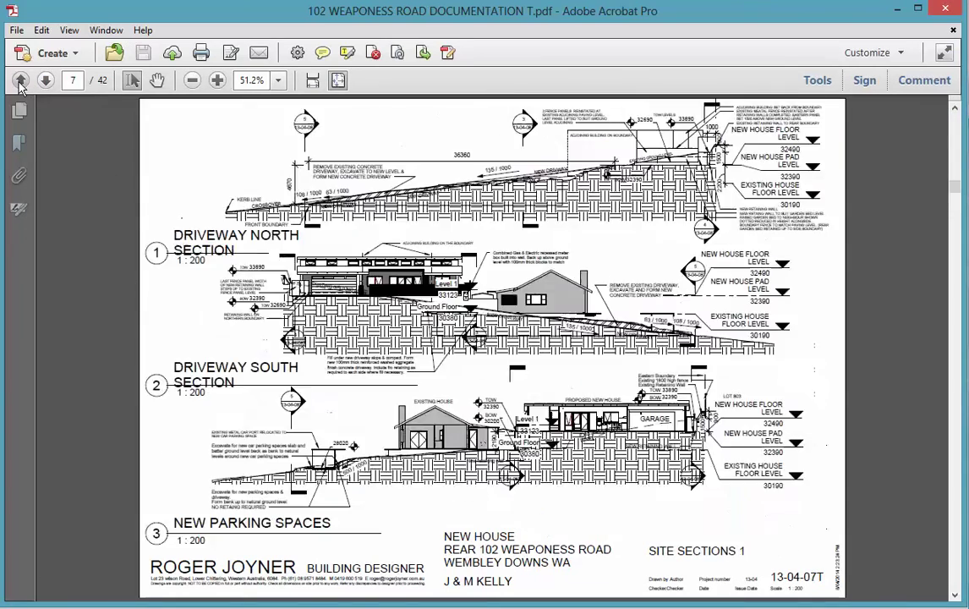
pyautogui.click(20, 80)
pyautogui.click(21, 80)
pyautogui.click(21, 81)
pyautogui.click(20, 81)
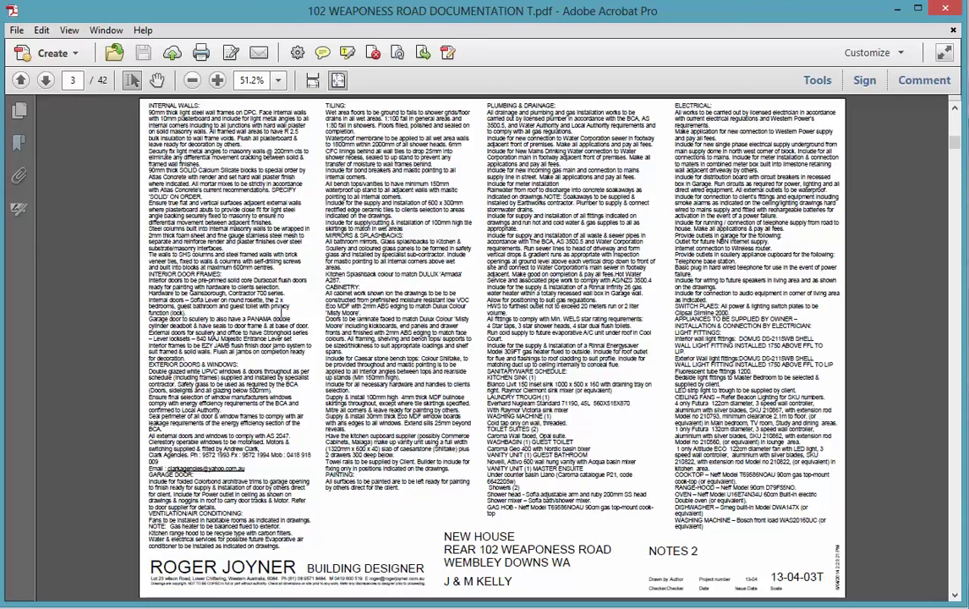
pyautogui.click(19, 81)
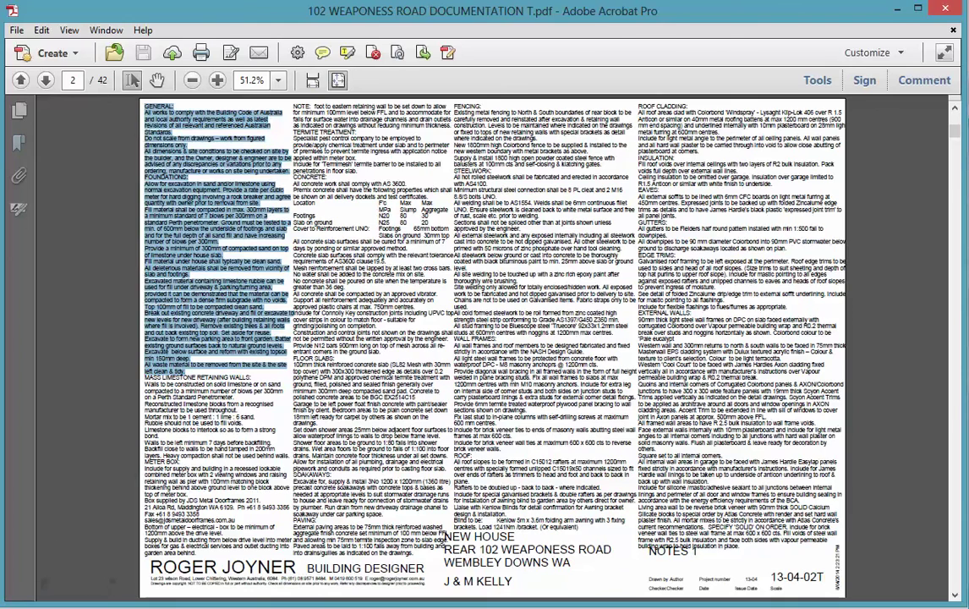
pyautogui.click(896, 9)
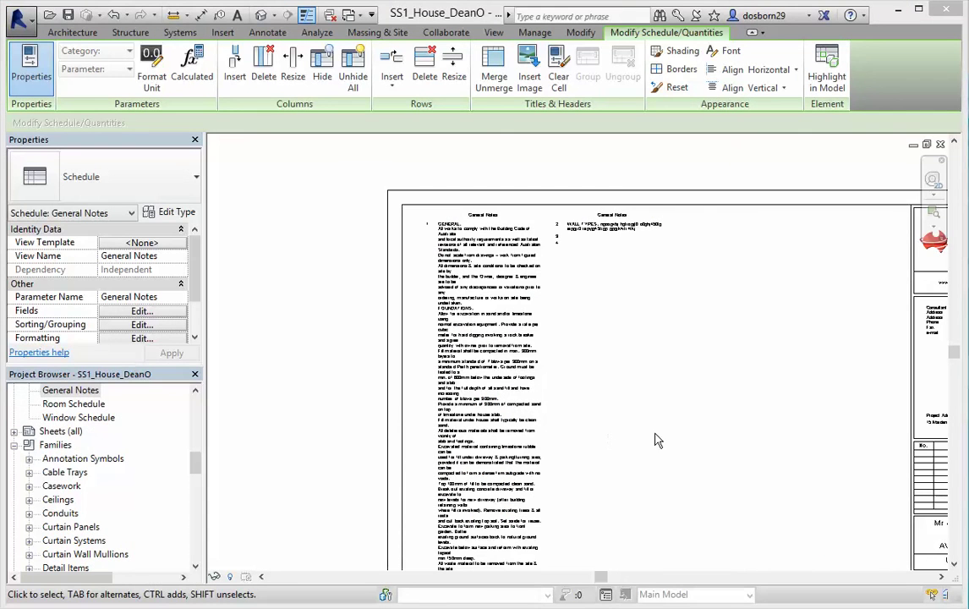